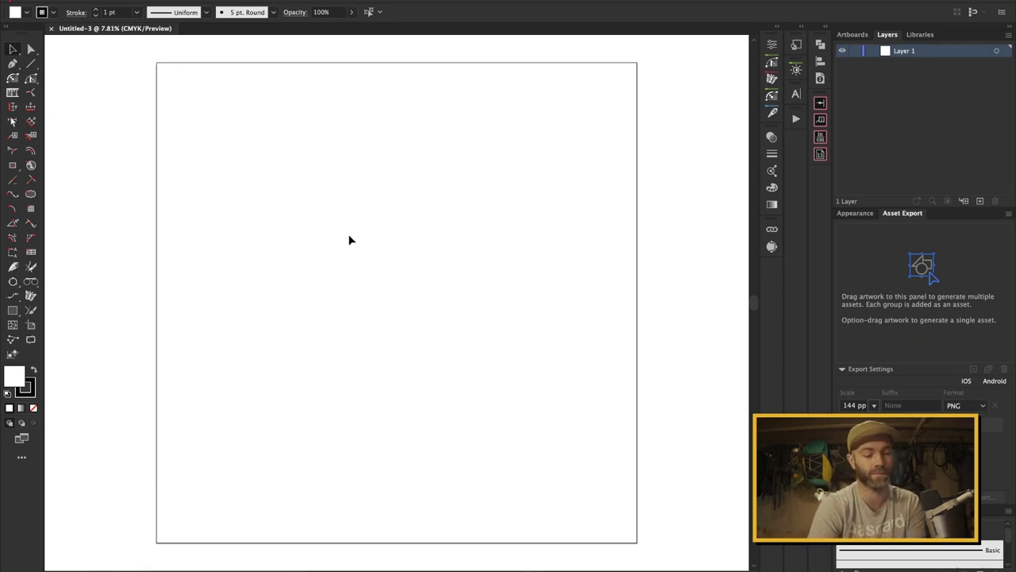
# Step: Paste the road frame anatomy image and draw a vertical line 57 cm long beside it
pyautogui.press('super+v')
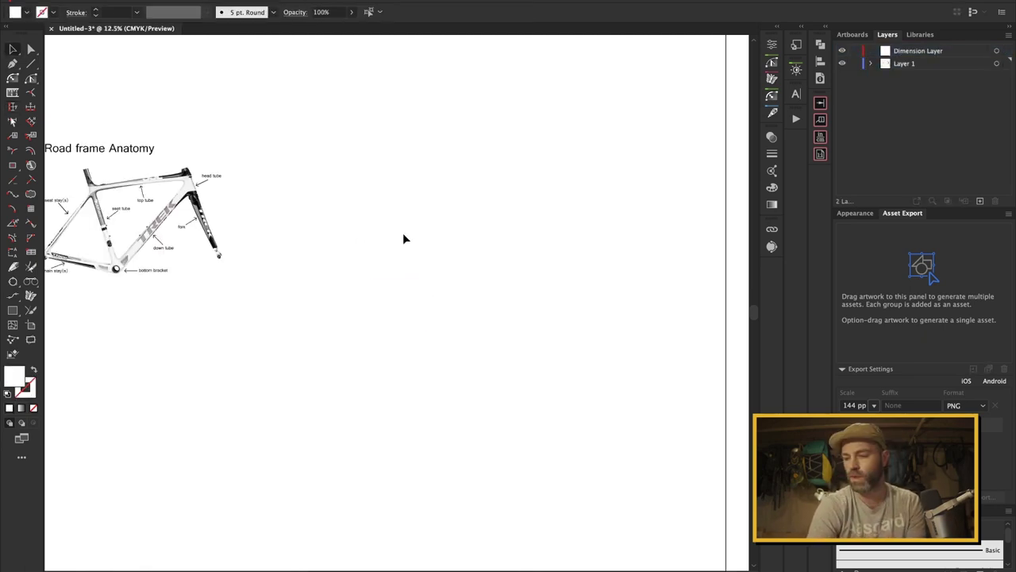
pyautogui.press('\\')
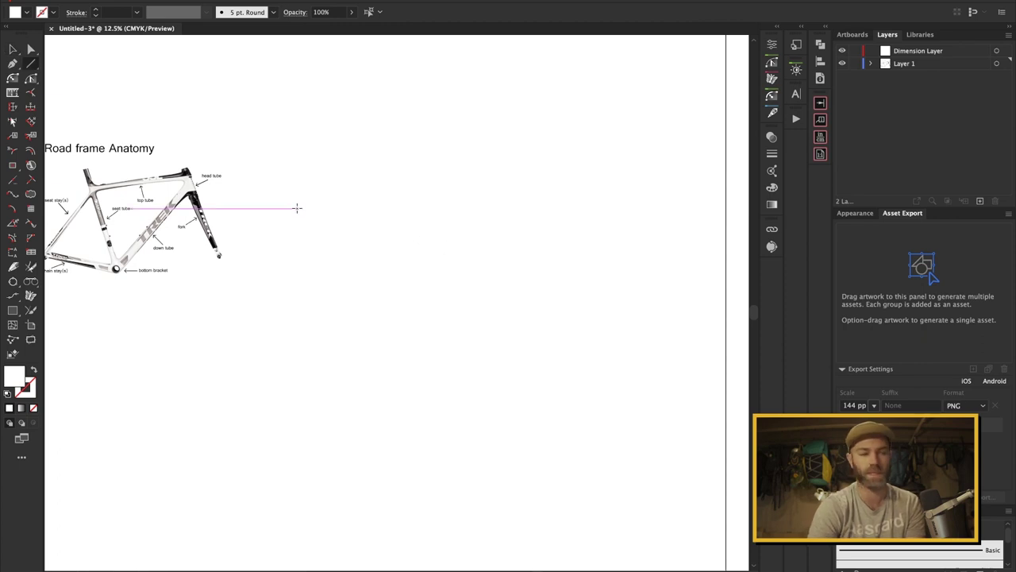
pyautogui.click(391, 152)
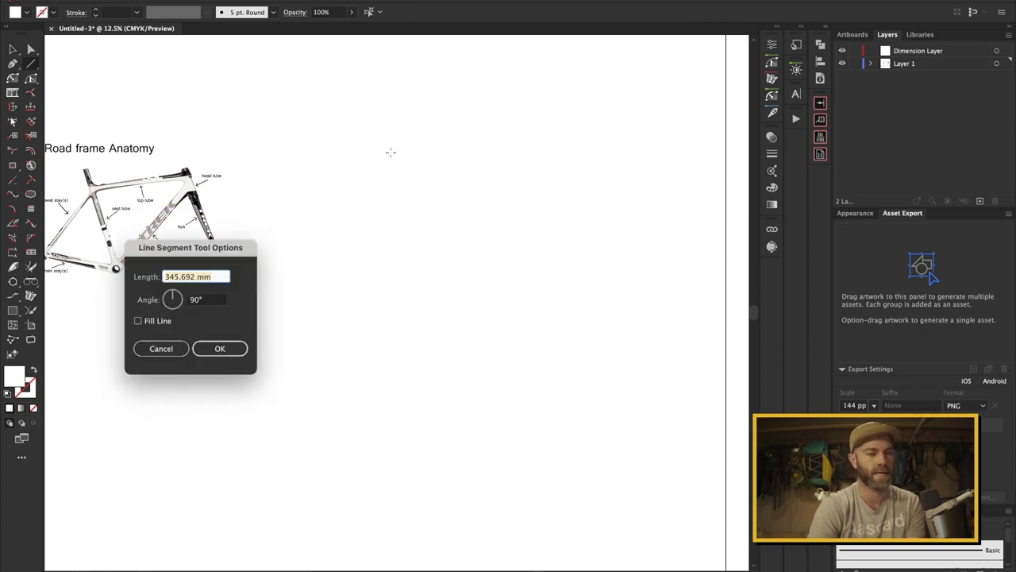
pyautogui.moveTo(208, 251); pyautogui.dragTo(233, 279)
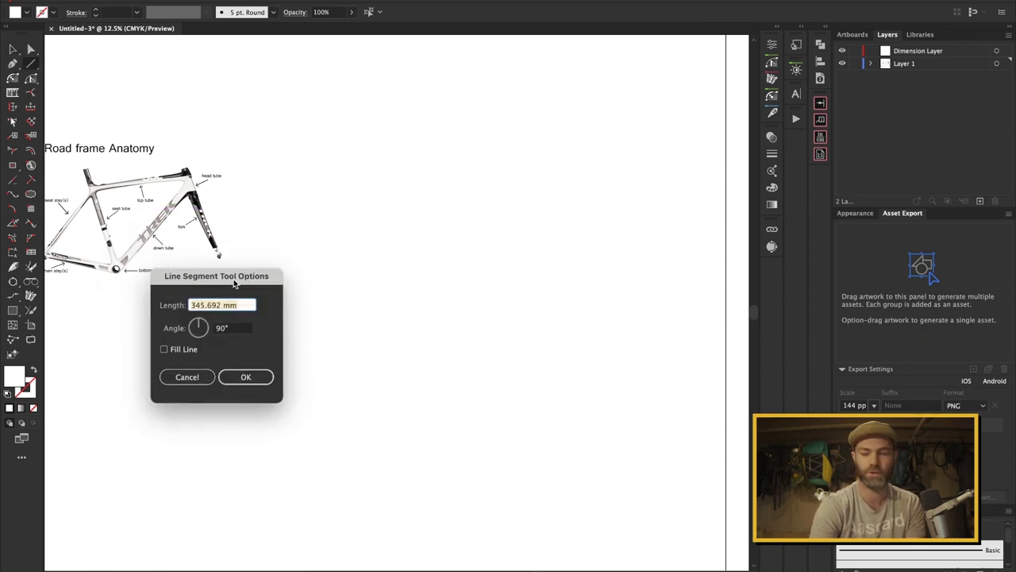
pyautogui.write('57cm')
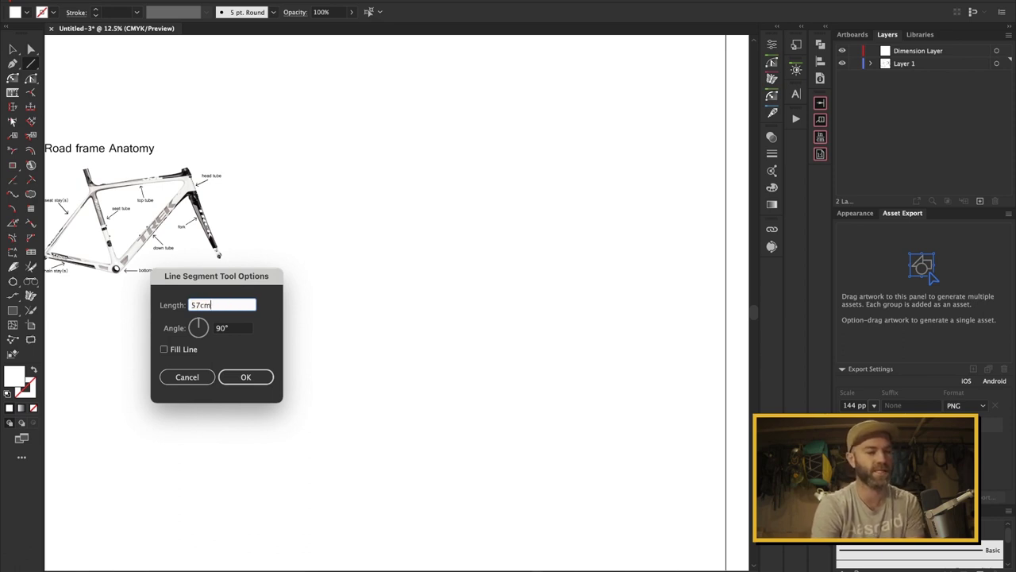
pyautogui.press('Return')
pyautogui.scroll(-2, 466, 361)
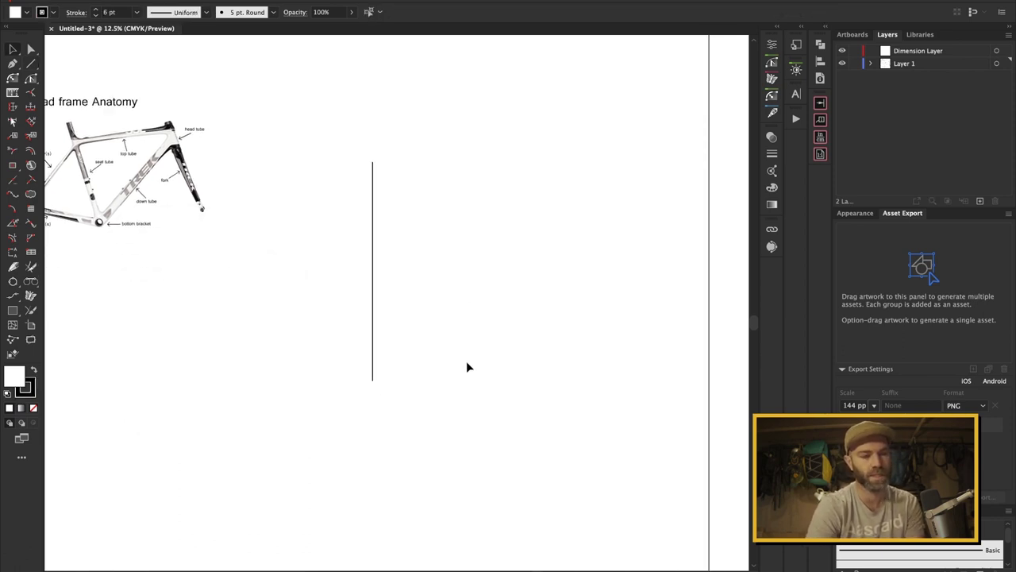
# Step: Draw a horizontal line 33.5 cm long extending right from the vertical line's lower end
pyautogui.click(373, 380)
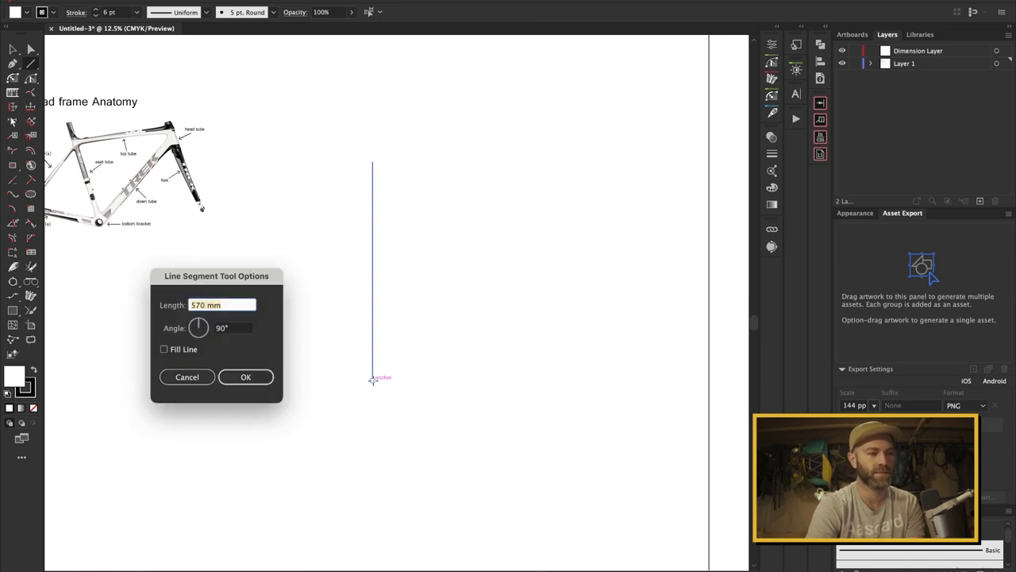
pyautogui.write('33')
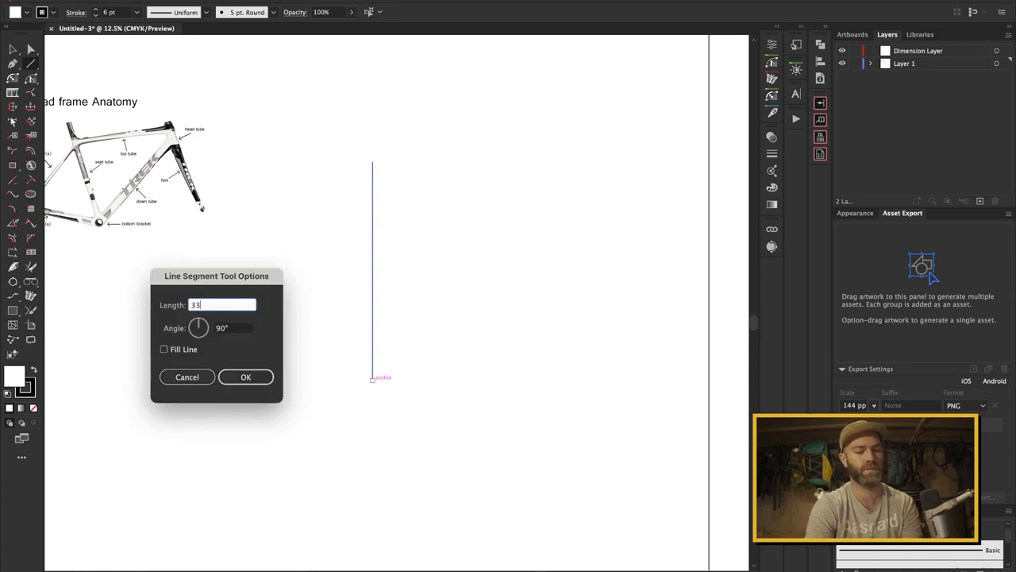
pyautogui.write('.5c')
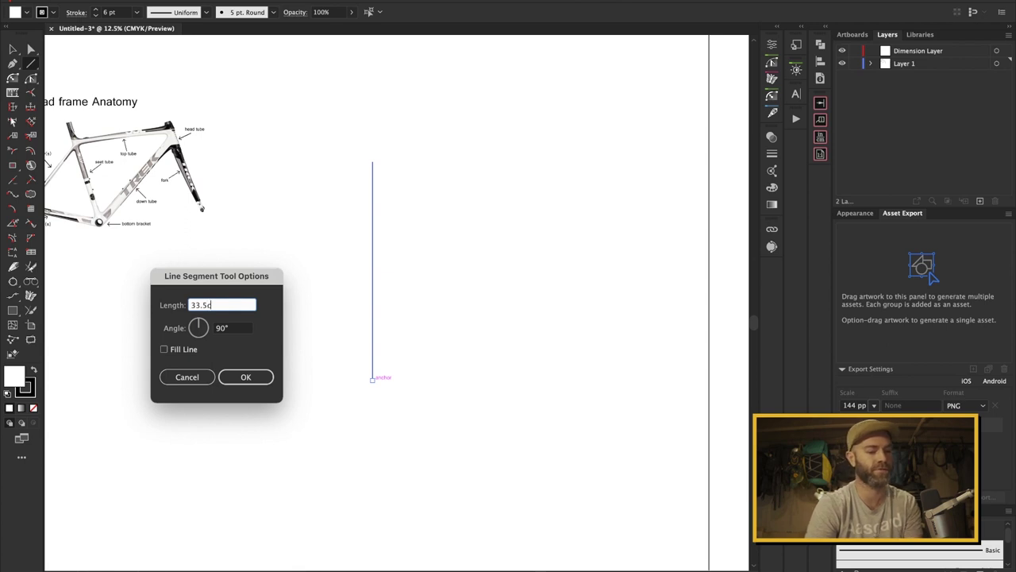
pyautogui.write('m')
pyautogui.press('Tab')
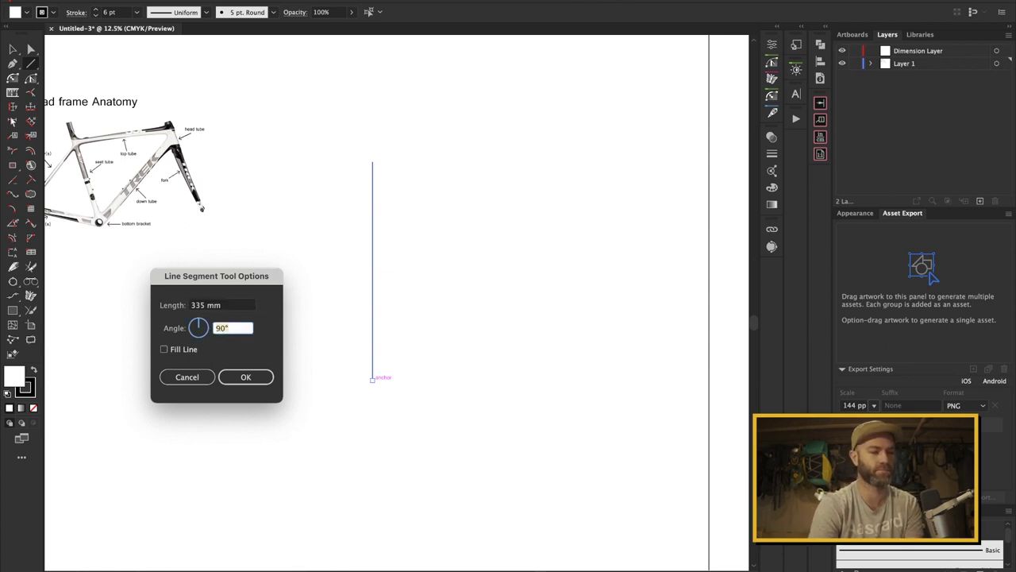
pyautogui.press('Return')
pyautogui.press('v')
pyautogui.click(469, 336)
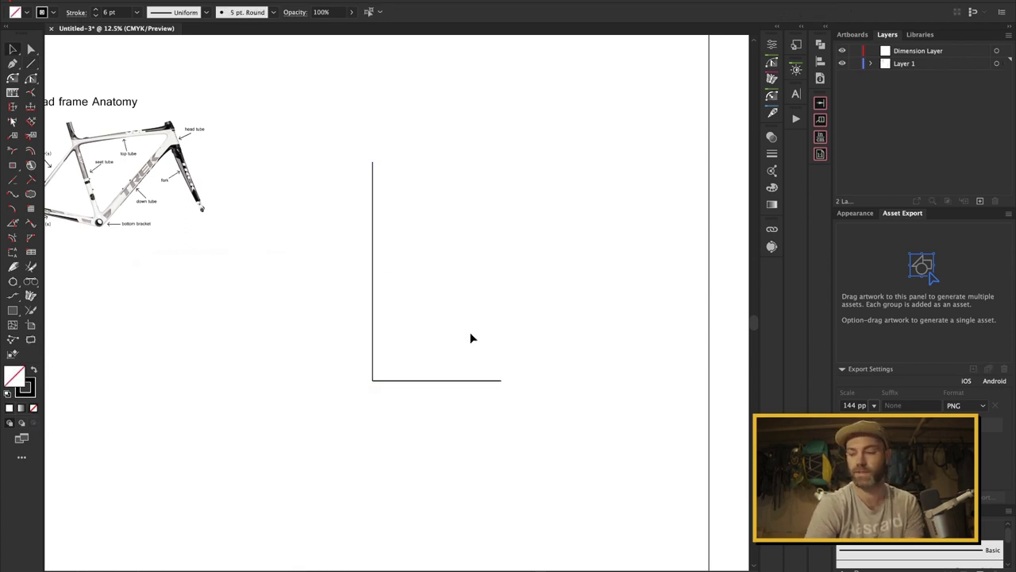
# Step: Replace the horizontal line with a 335 mm line from the same corner at an angle of 90-51.5 (38.5°)
pyautogui.click(423, 381)
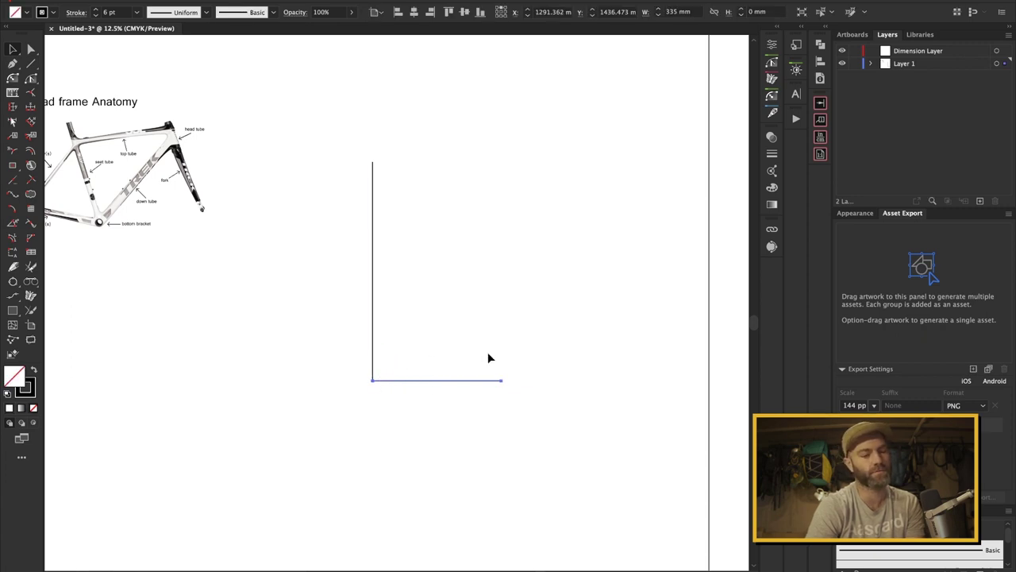
pyautogui.press('\\')
pyautogui.click(372, 381)
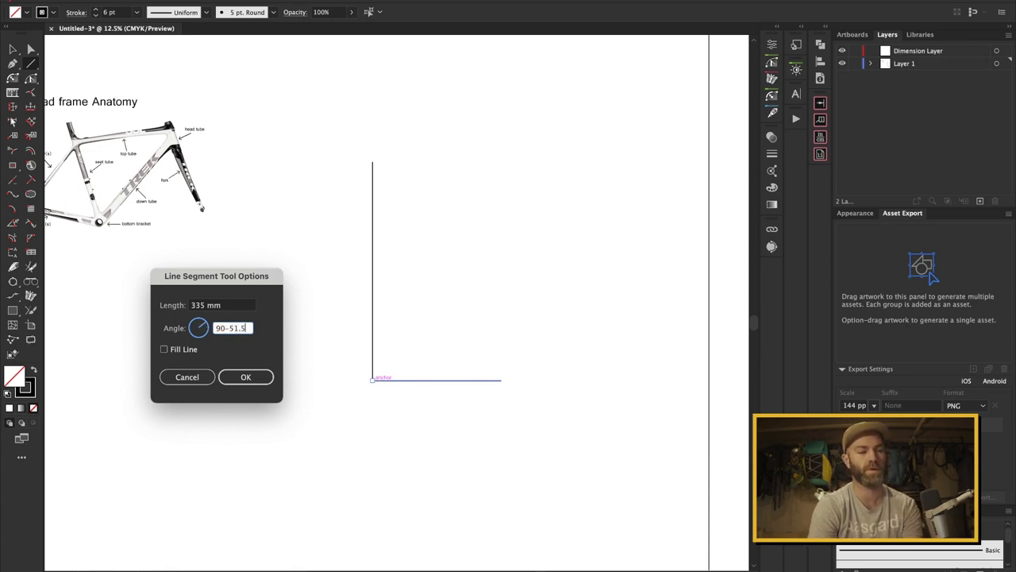
pyautogui.press('Tab')
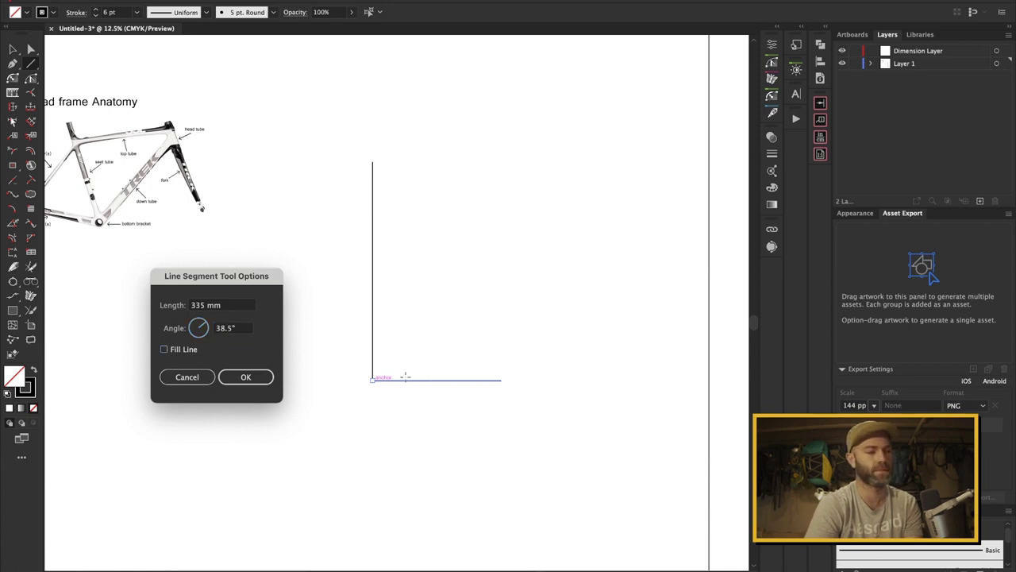
pyautogui.click(264, 377)
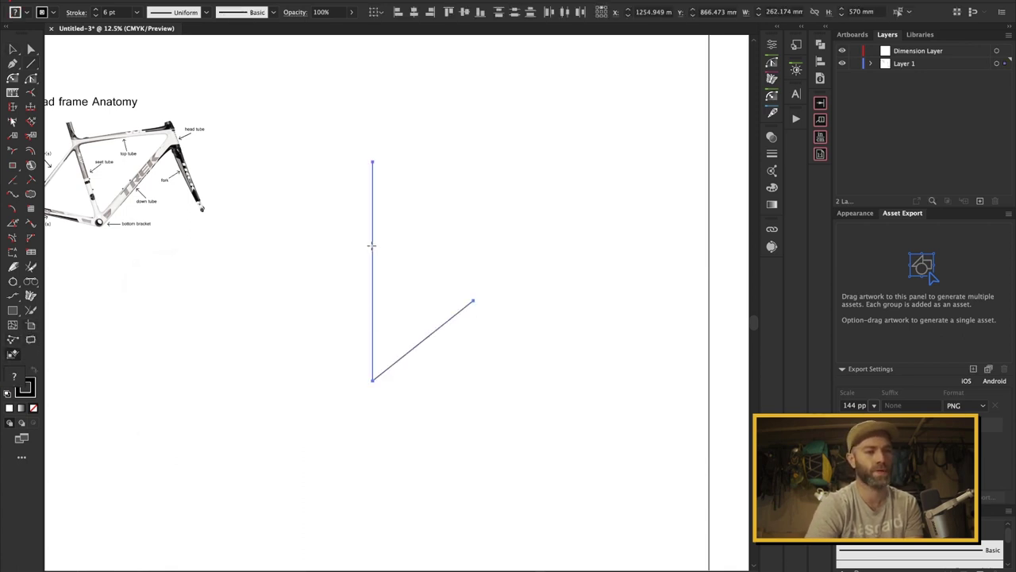
# Step: Rotate both lines counterclockwise until the short one is vertical, and close the triangle with a line between their free ends
pyautogui.press('v')
pyautogui.press('super+a')
pyautogui.moveTo(490, 367); pyautogui.dragTo(307, 243)
pyautogui.press('super+shift+a')
pyautogui.press('\\')
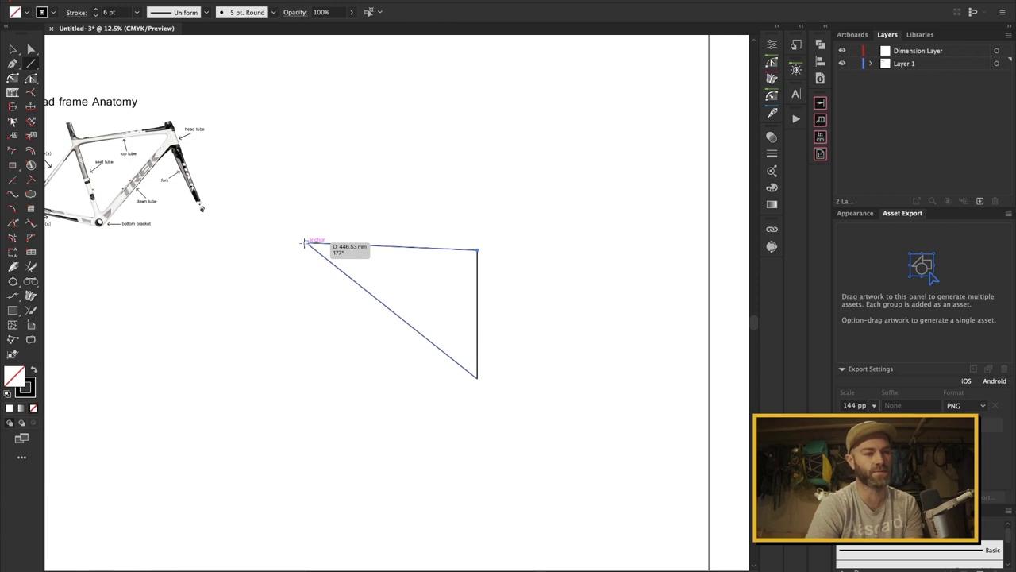
pyautogui.moveTo(303, 243); pyautogui.dragTo(305, 243)
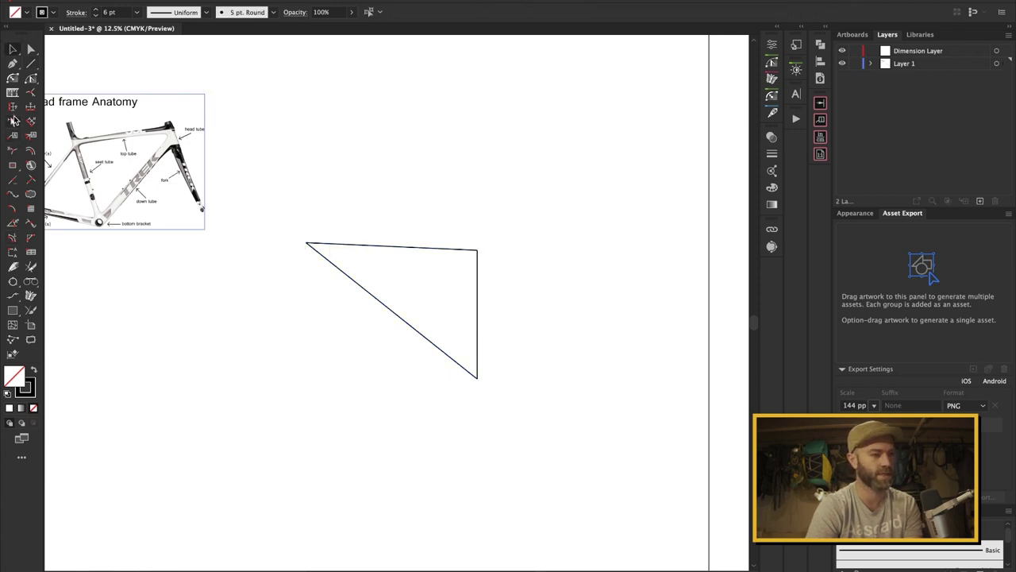
# Step: Check the angles at the triangle's left and lower corners with angle dimensions, and delete both dimensions
pyautogui.click(13, 222)
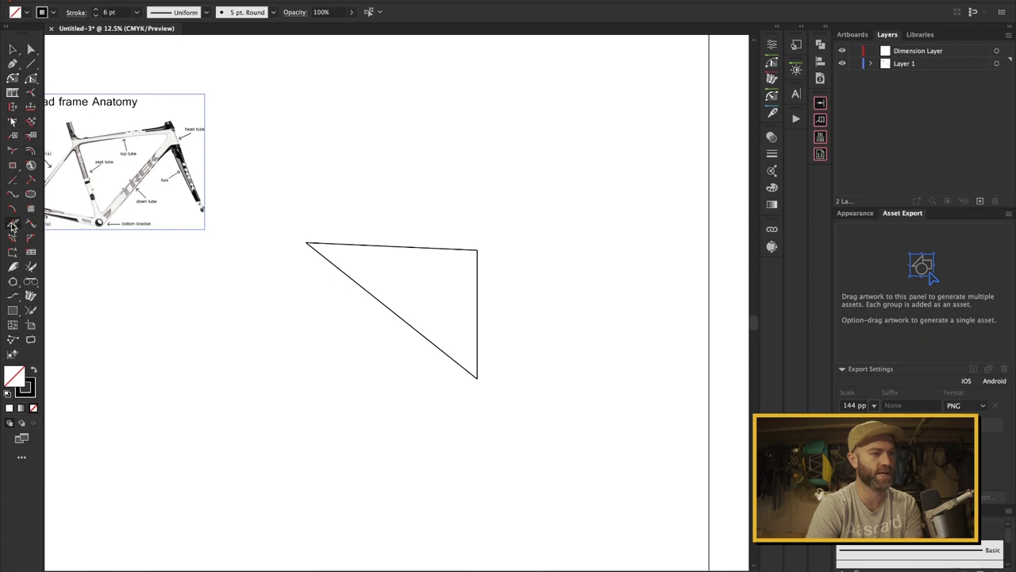
pyautogui.click(334, 244)
pyautogui.moveTo(329, 262); pyautogui.dragTo(356, 261)
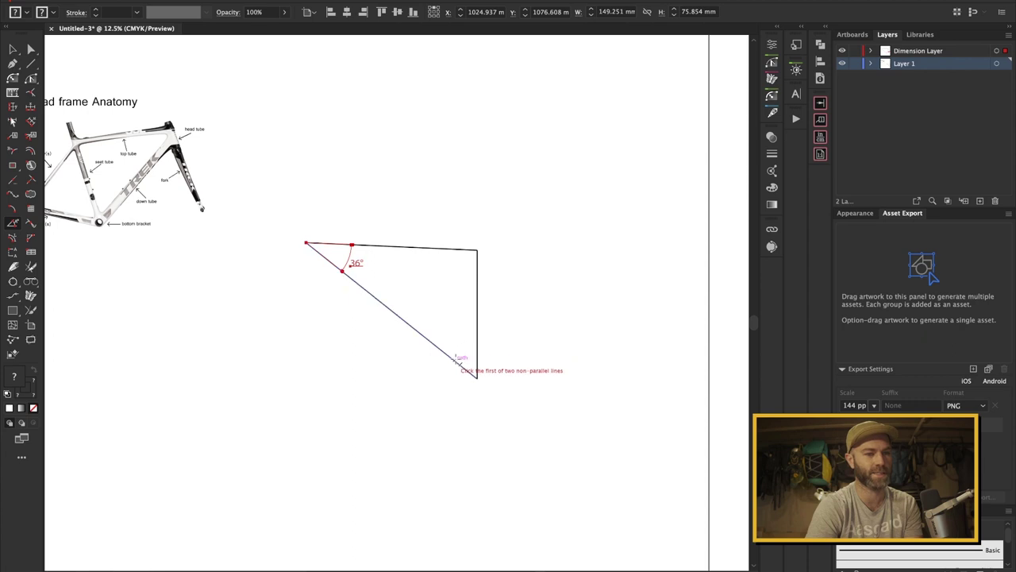
pyautogui.click(477, 353)
pyautogui.moveTo(476, 356); pyautogui.dragTo(461, 339)
pyautogui.press('v')
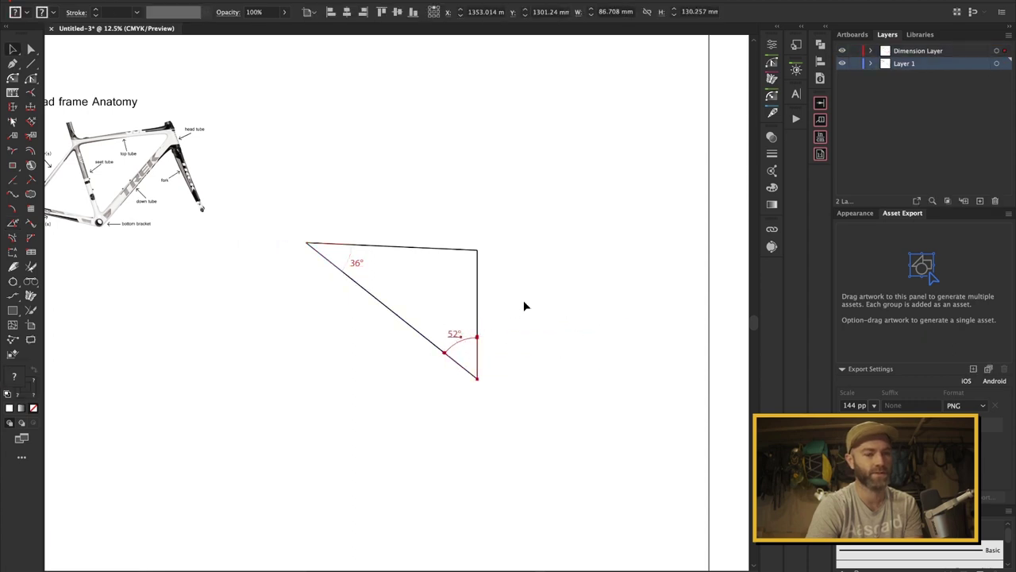
pyautogui.click(523, 300)
pyautogui.click(453, 333)
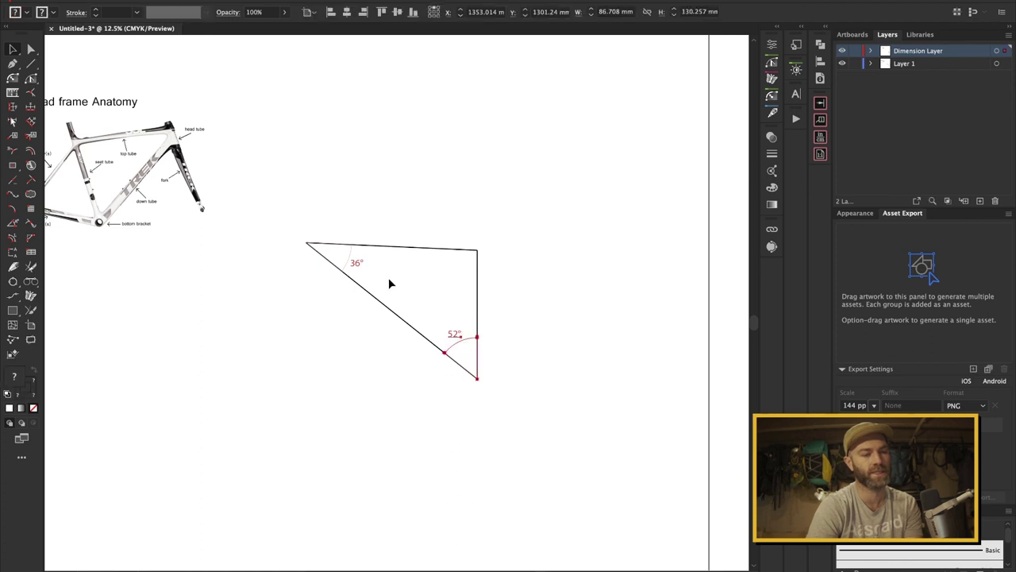
pyautogui.keyDown('shift'); pyautogui.click(359, 272); pyautogui.keyUp('shift')
pyautogui.press('Delete')
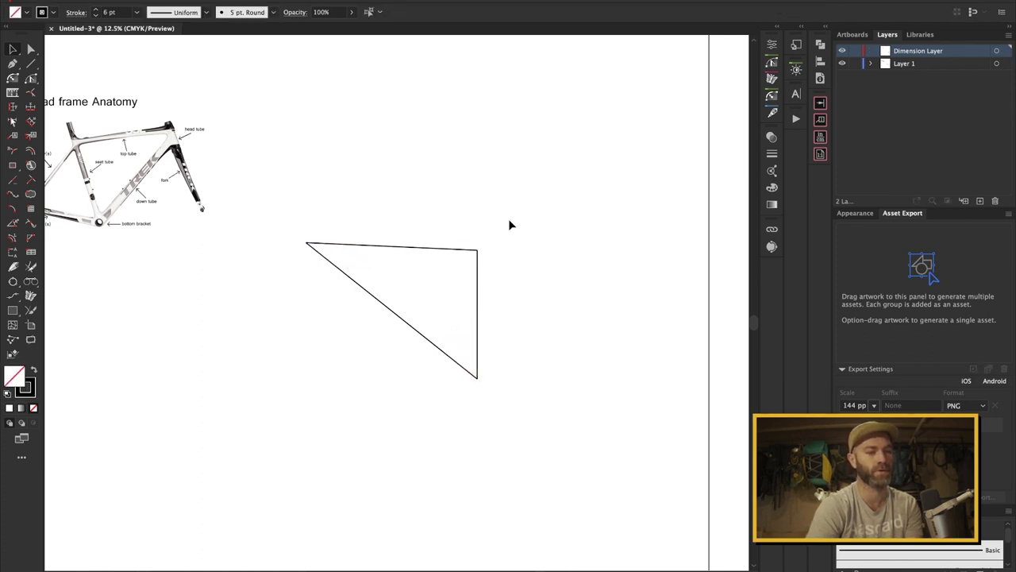
# Step: Join the three lines into one closed triangle and move it upward and slightly to the right
pyautogui.moveTo(509, 219); pyautogui.dragTo(289, 406)
pyautogui.hotkey('ctrl', 'shift', 'e')
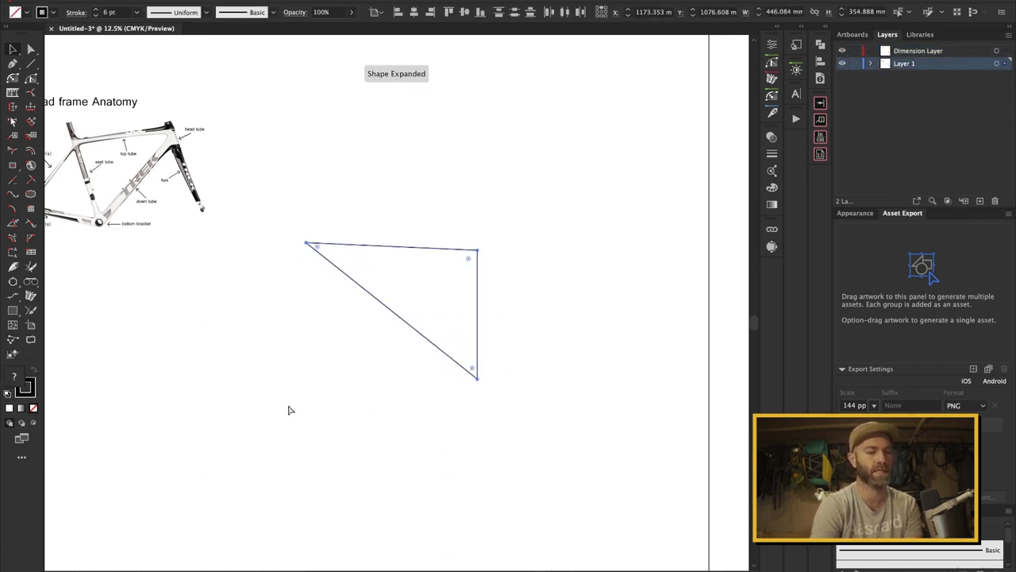
pyautogui.click(392, 199)
pyautogui.moveTo(410, 244); pyautogui.dragTo(426, 196)
# Step: Reflect the triangle across the vertical axis and move the frame anatomy image closer to it, above its left side
pyautogui.hotkey('ctrl', '=')
pyautogui.hotkey('ctrl', '=')
pyautogui.hotkey('ctrl', '-')
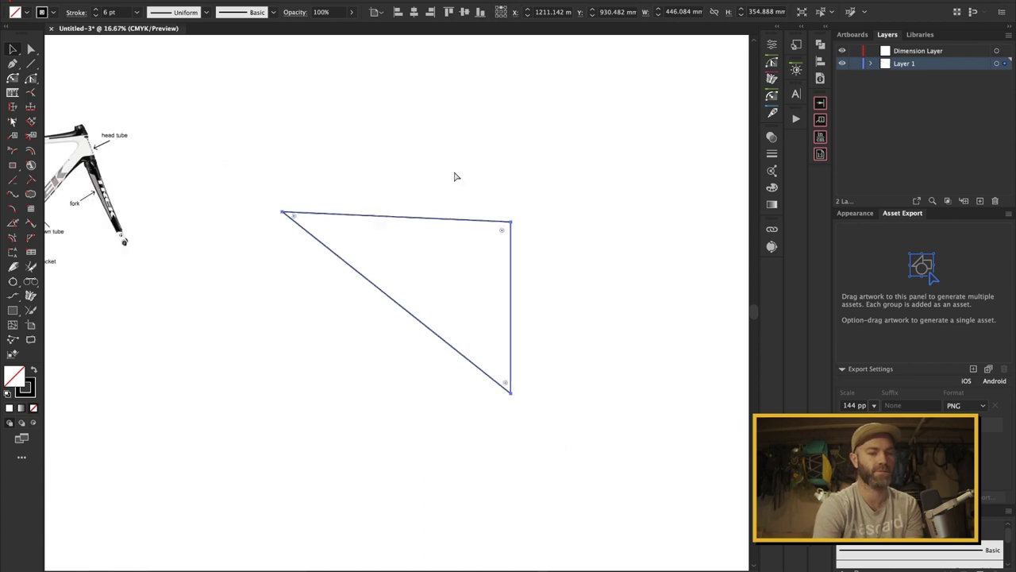
pyautogui.hotkey('ctrl', '-')
pyautogui.press('o')
pyautogui.press('Return')
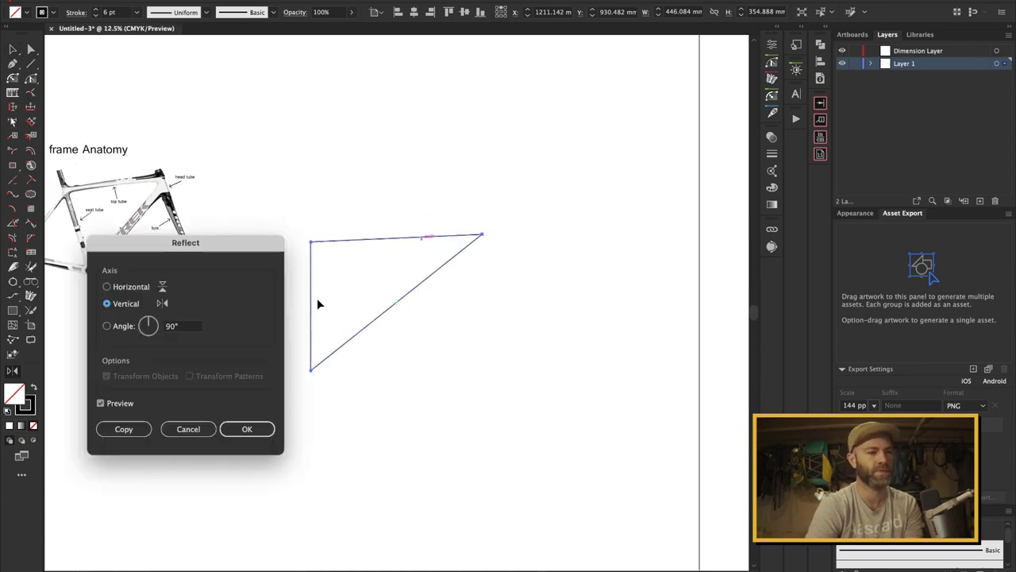
pyautogui.click(241, 428)
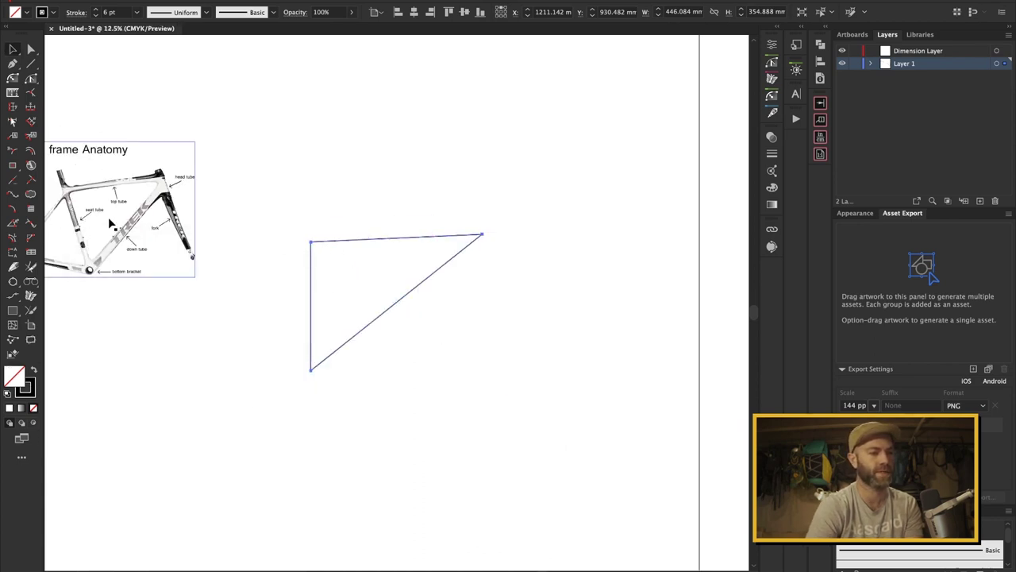
pyautogui.moveTo(112, 225); pyautogui.dragTo(220, 163)
# Step: Round all three corners of the triangle with a 20 mm radius
pyautogui.press('a')
pyautogui.click(456, 256)
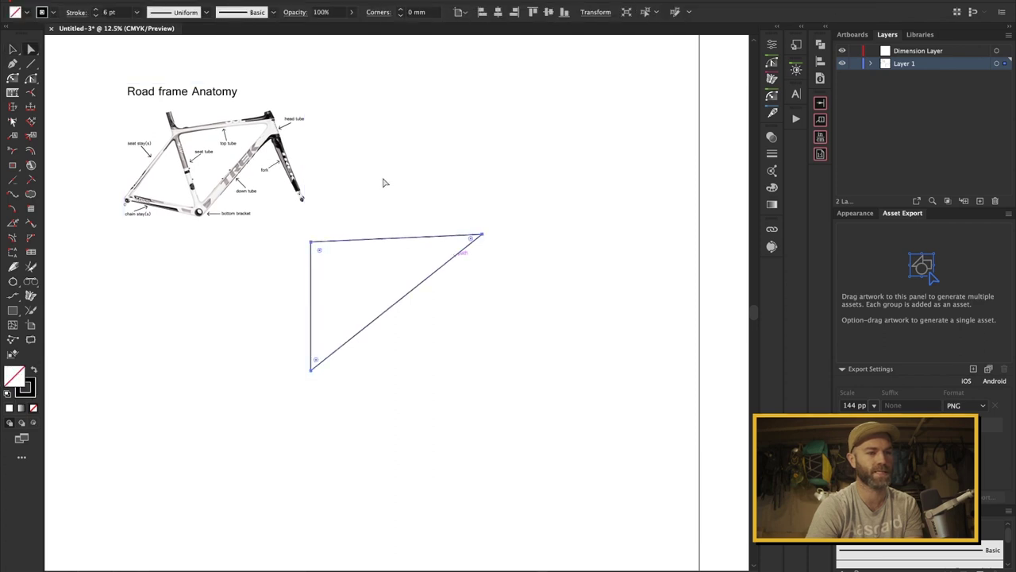
pyautogui.click(123, 11)
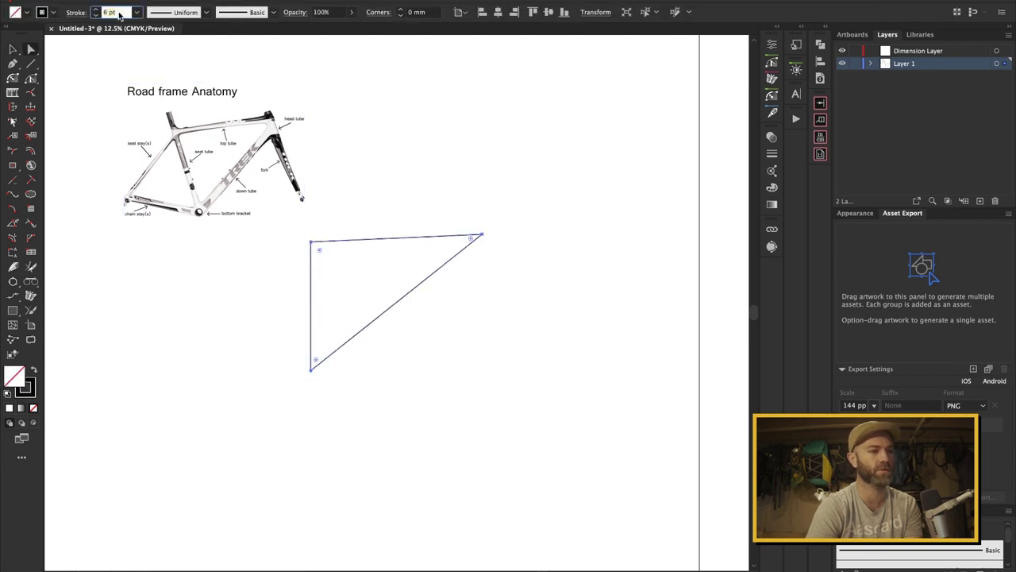
pyautogui.click(426, 13)
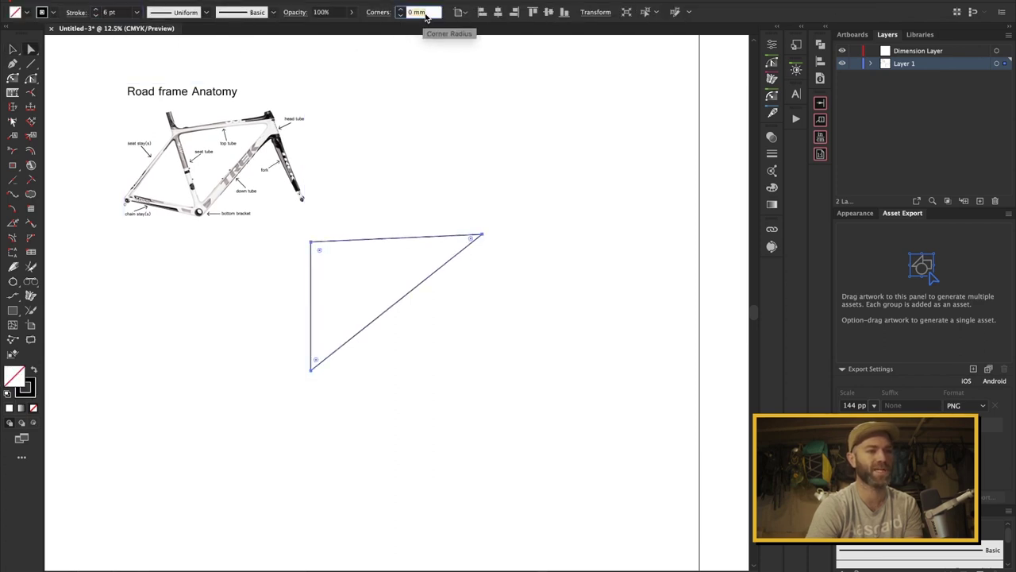
pyautogui.write('20')
pyautogui.press('Tab')
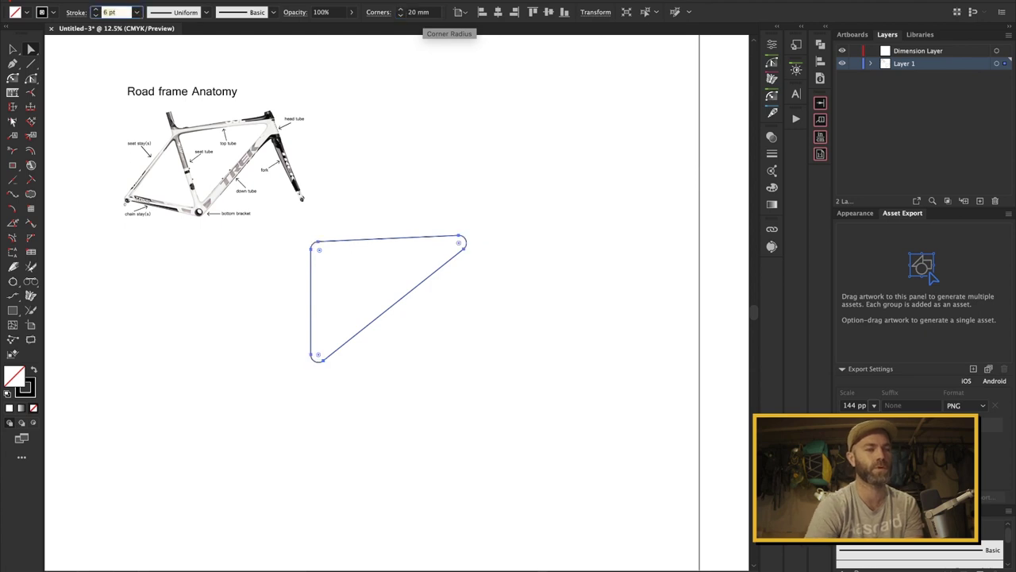
pyautogui.click(427, 214)
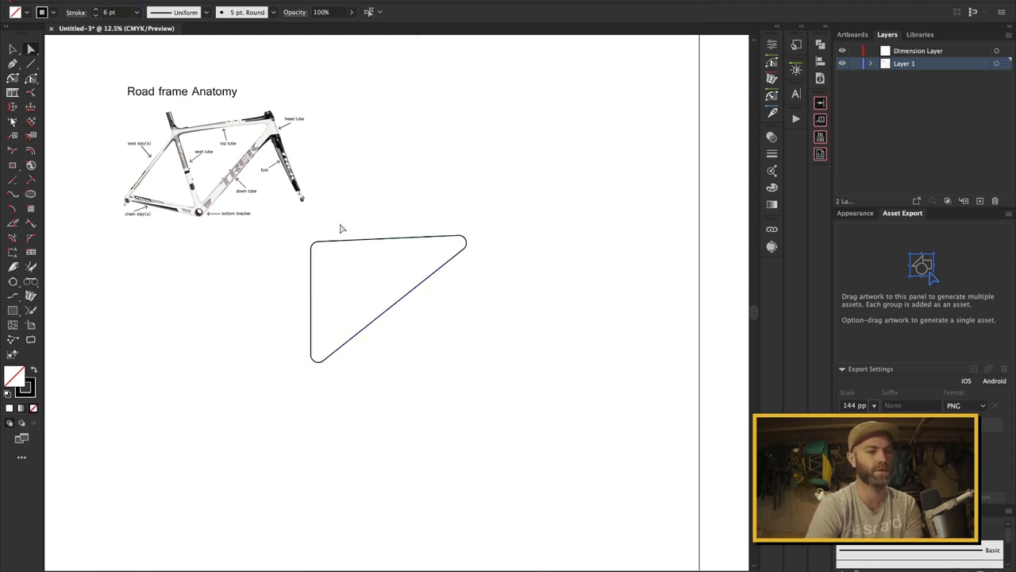
pyautogui.scroll(2, 431, 240)
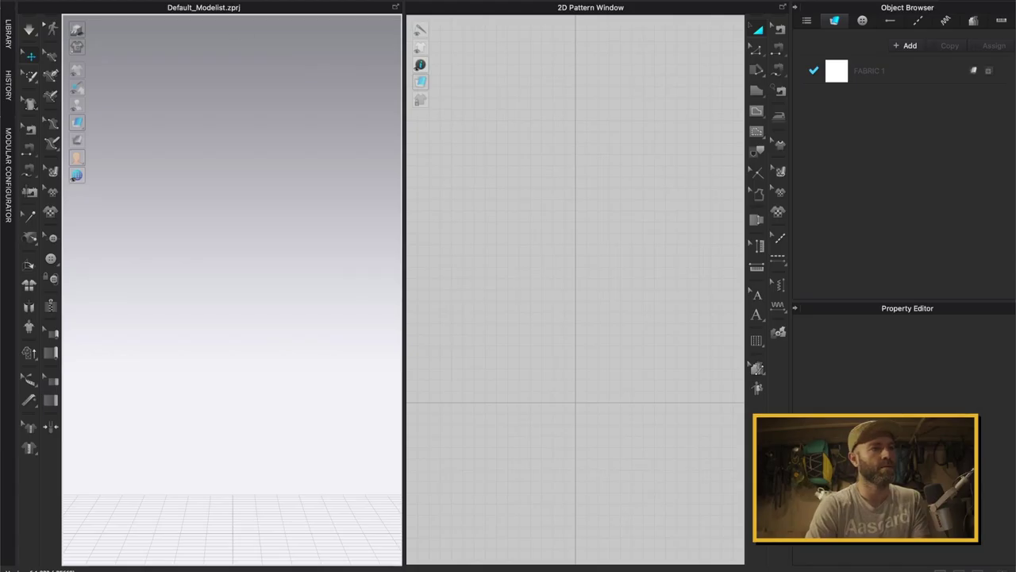
# Step: In CLO, import the triangle as an Adobe (AI/PDF) pattern and replace FABRIC 1 with the mustard-yellow Shell_210D RS 3x3 fabric
pyautogui.click(167, 1)
pyautogui.moveTo(241, 64)
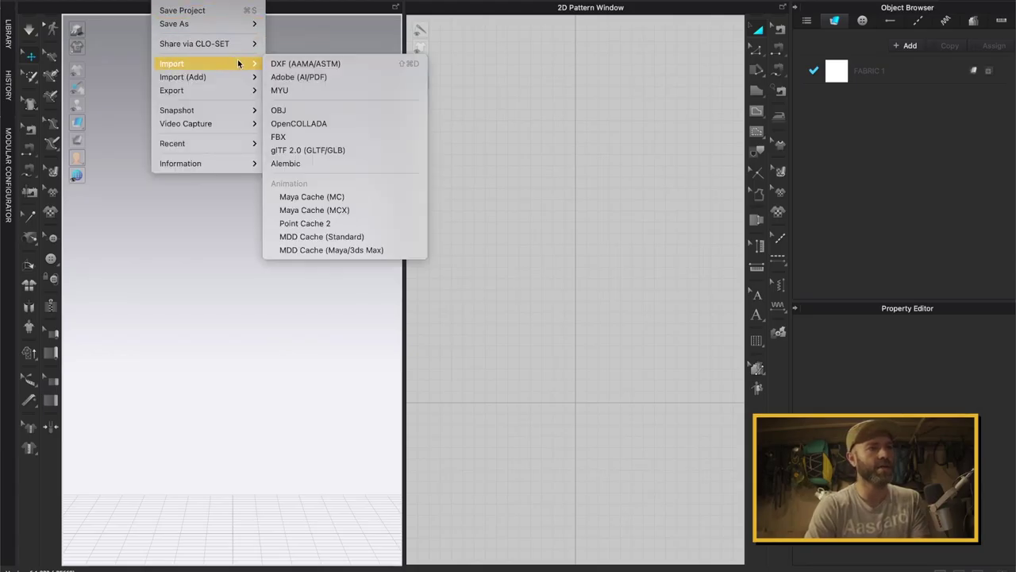
pyautogui.click(347, 77)
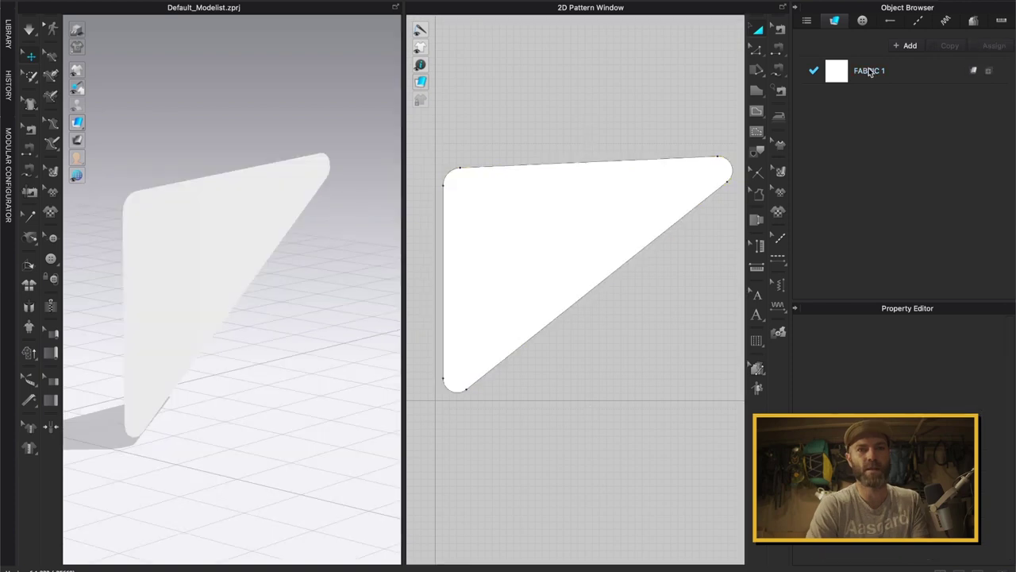
pyautogui.doubleClick(870, 71)
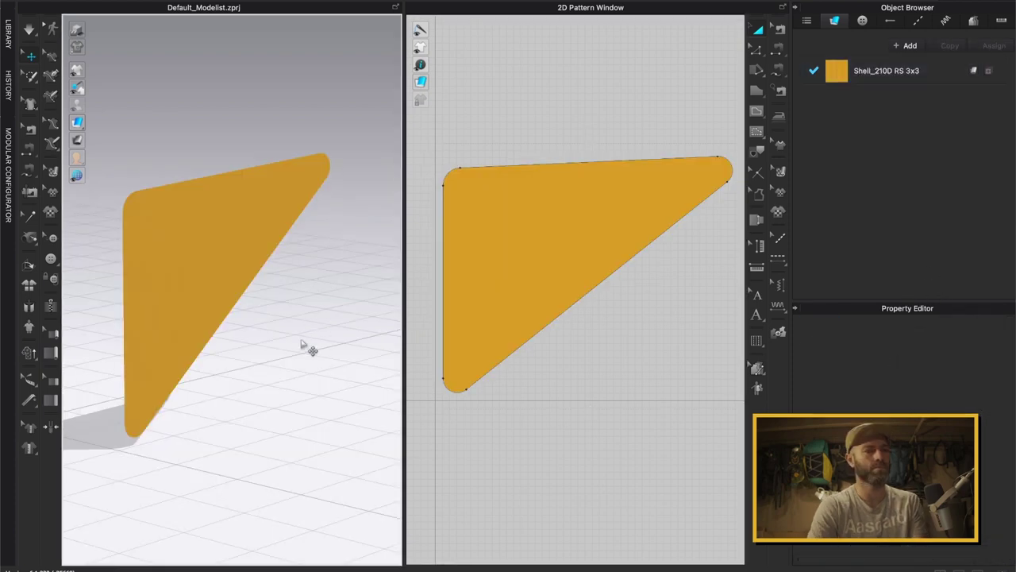
# Step: Create a rectangular strip 1230.9 mm wide and 55 mm high below the triangle, using the triangle's outline length as its width
pyautogui.moveTo(304, 347); pyautogui.dragTo(272, 313)
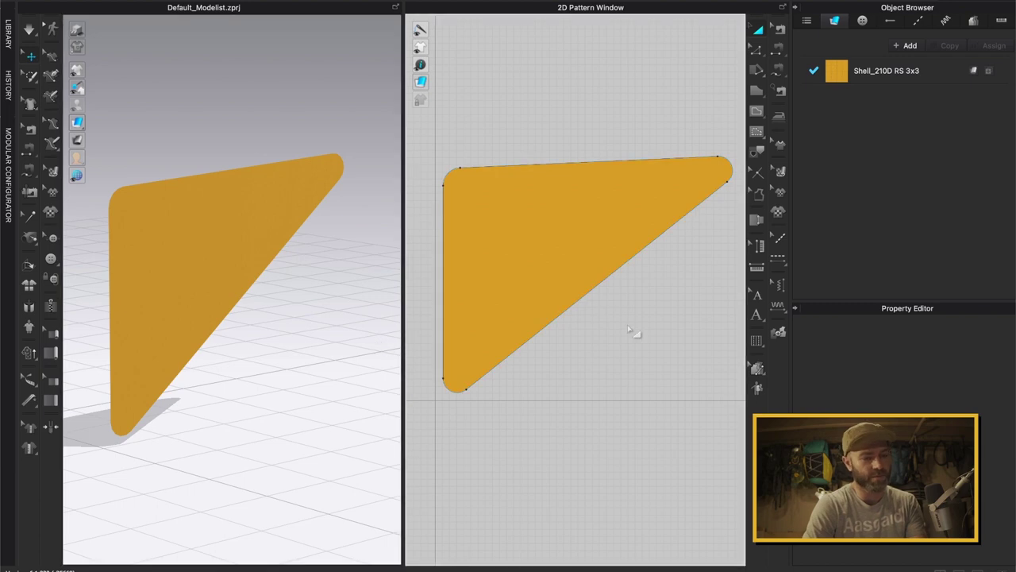
pyautogui.press('z')
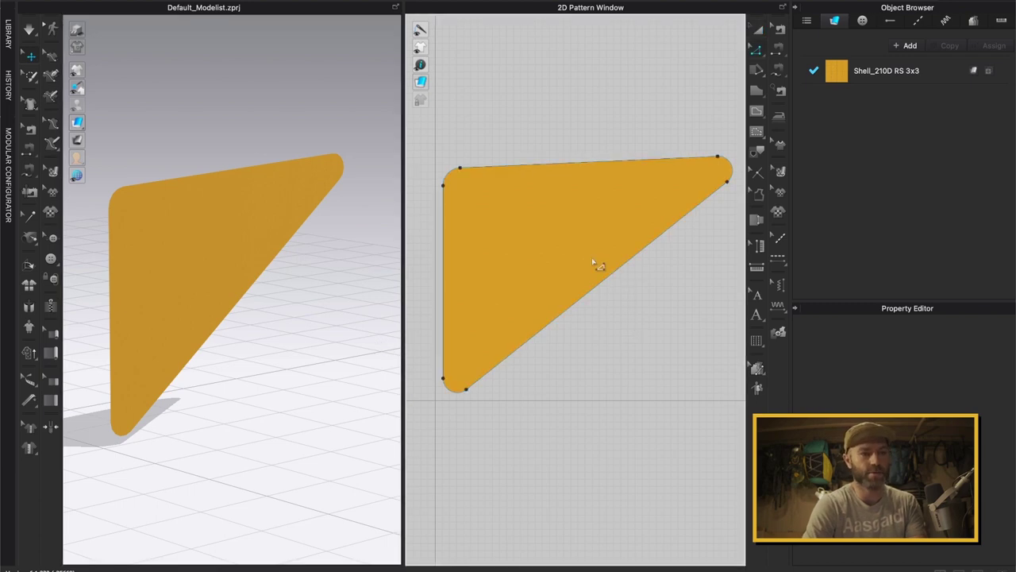
pyautogui.press('a')
pyautogui.click(590, 227)
pyautogui.scroll(10, 912, 379)
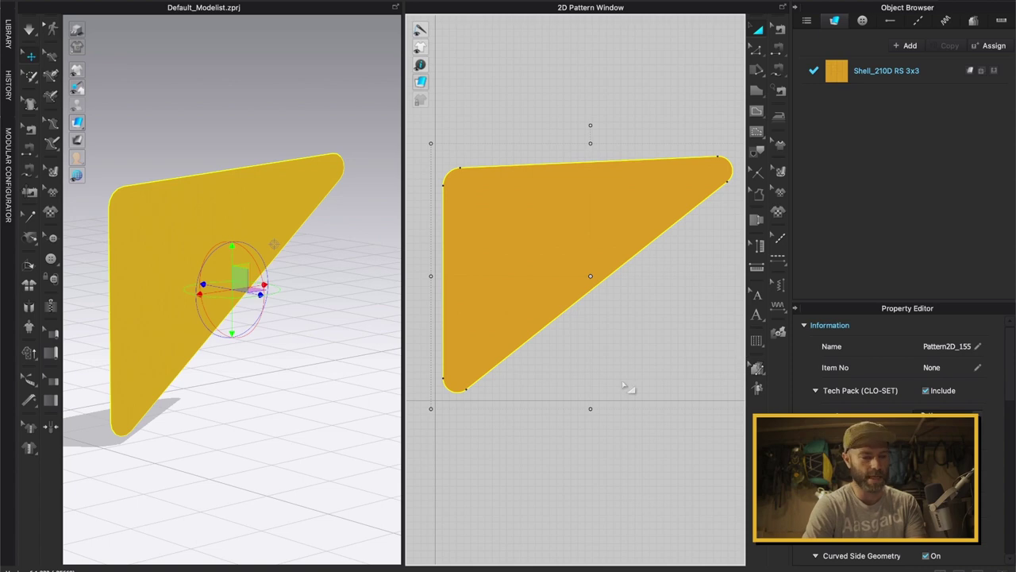
pyautogui.press('s')
pyautogui.click(532, 459)
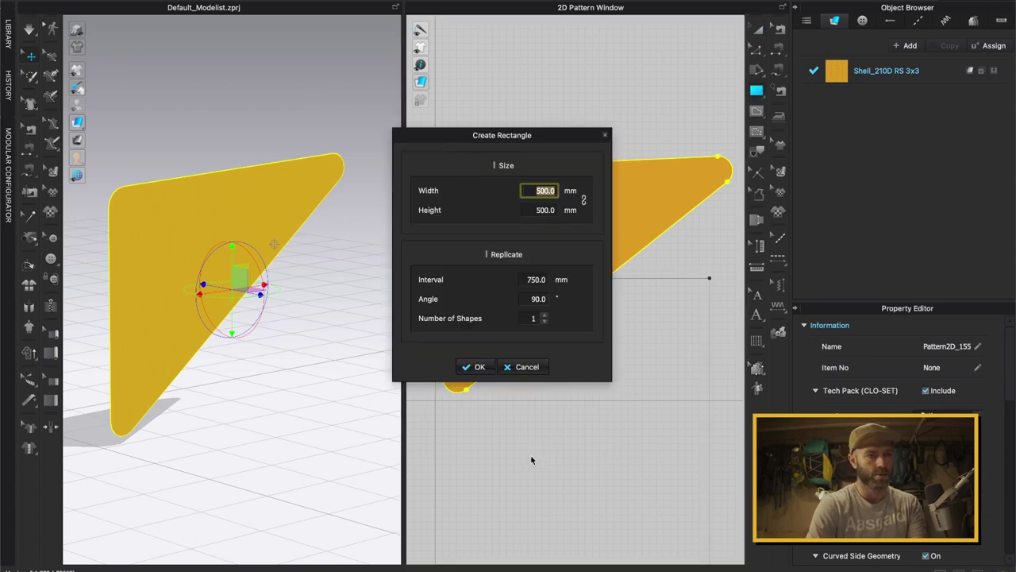
pyautogui.write('1230.9')
pyautogui.press('Tab')
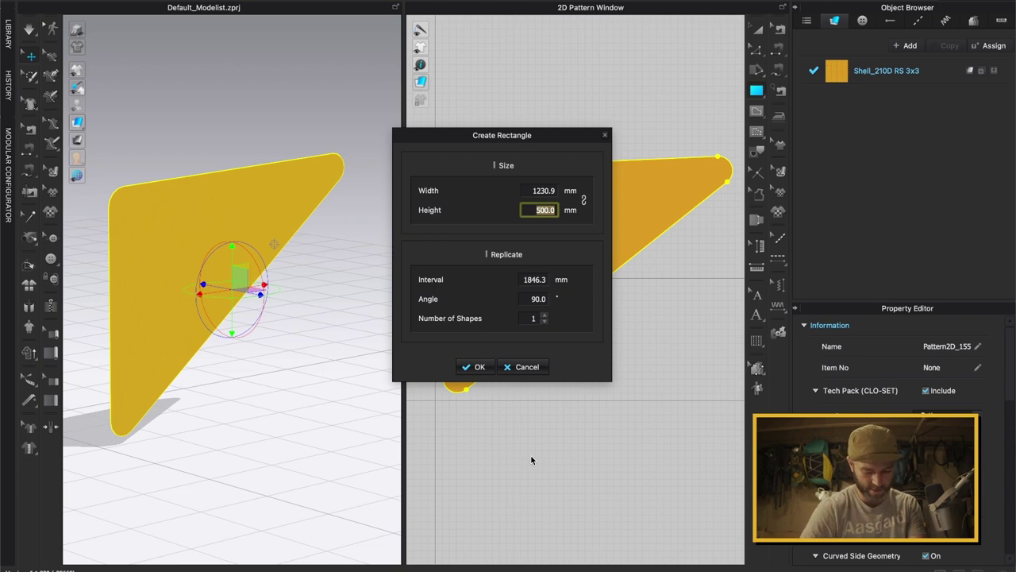
pyautogui.write('55')
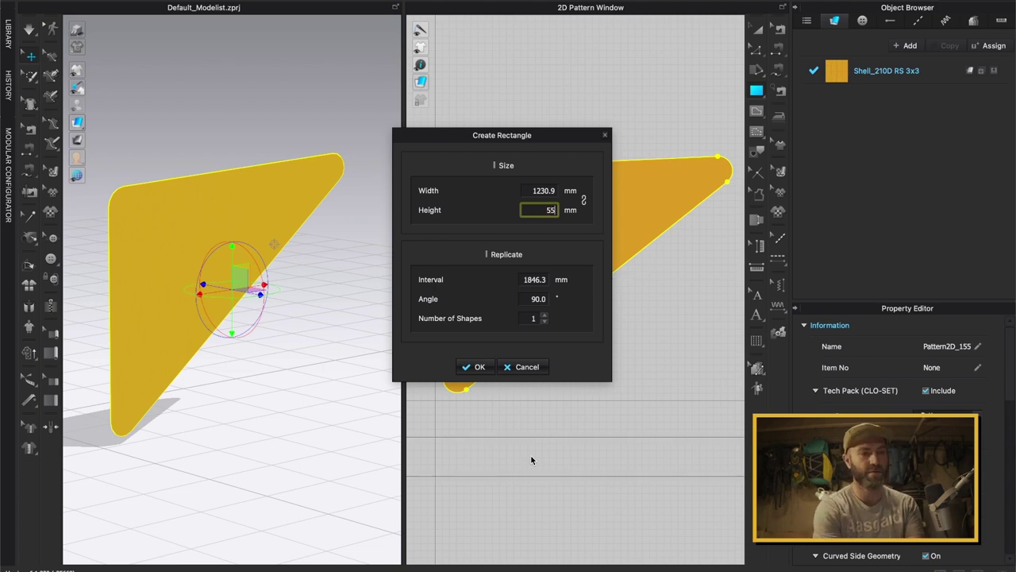
pyautogui.click(480, 367)
# Step: Move the rectangular strip from below the triangle to just above its top edge
pyautogui.scroll(-4, 558, 342)
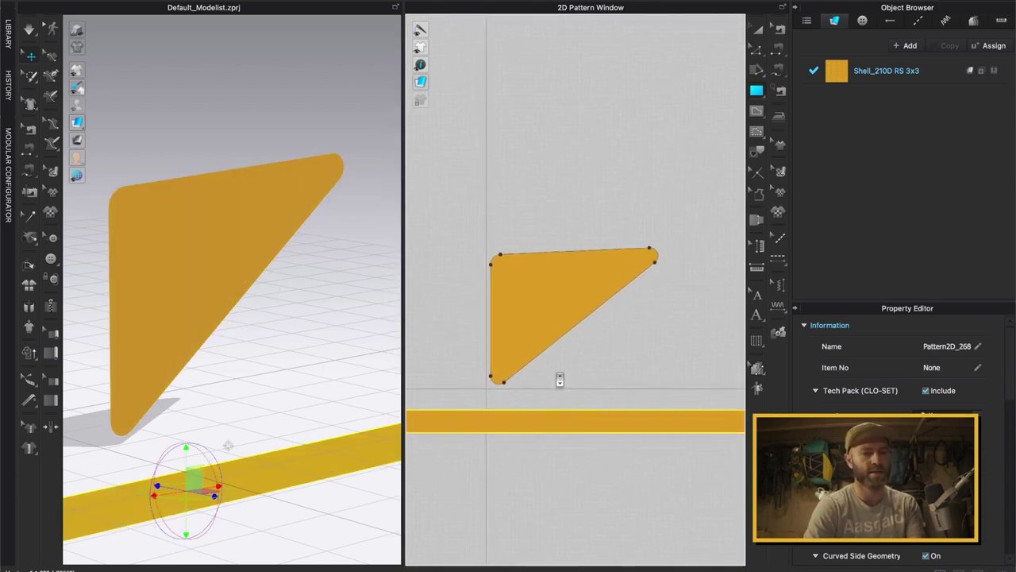
pyautogui.scroll(-1, 560, 381)
pyautogui.click(598, 369)
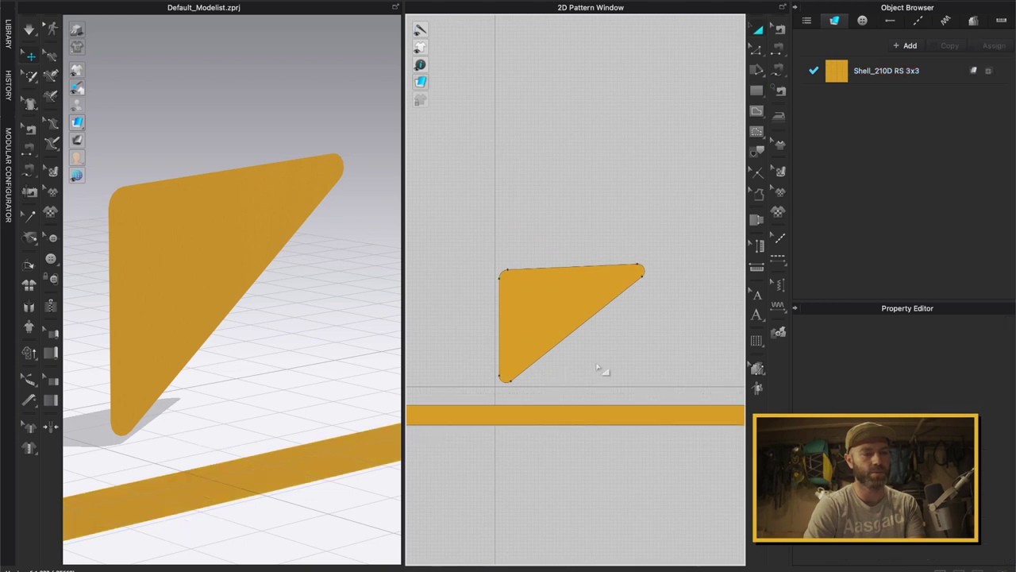
pyautogui.scroll(-1, 599, 371)
pyautogui.moveTo(600, 413); pyautogui.dragTo(601, 266)
pyautogui.click(683, 275)
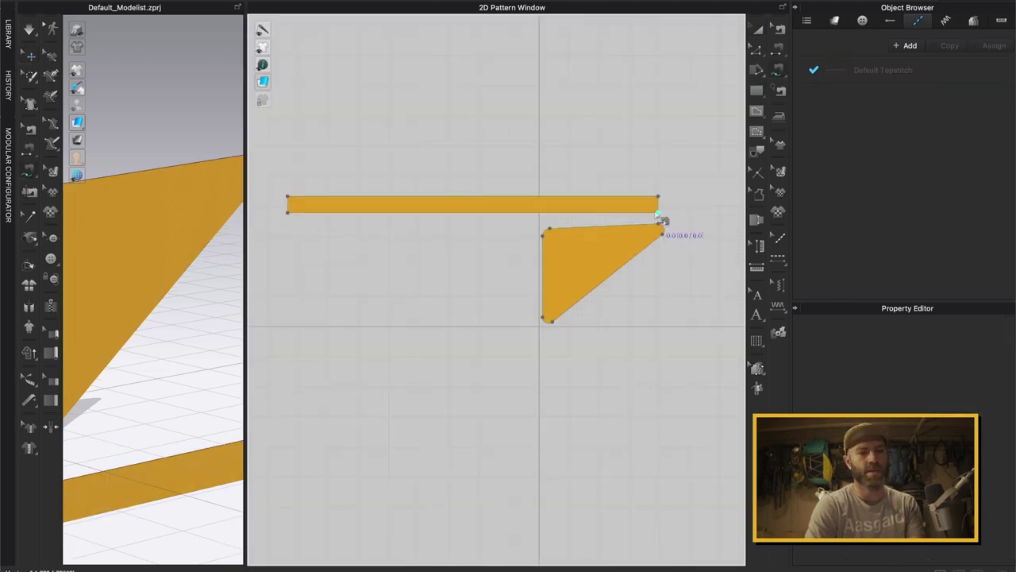
# Step: Free-sew the strip's full lower edge to the entire outline of the triangle, starting at the triangle's upper right corner
pyautogui.click(659, 212)
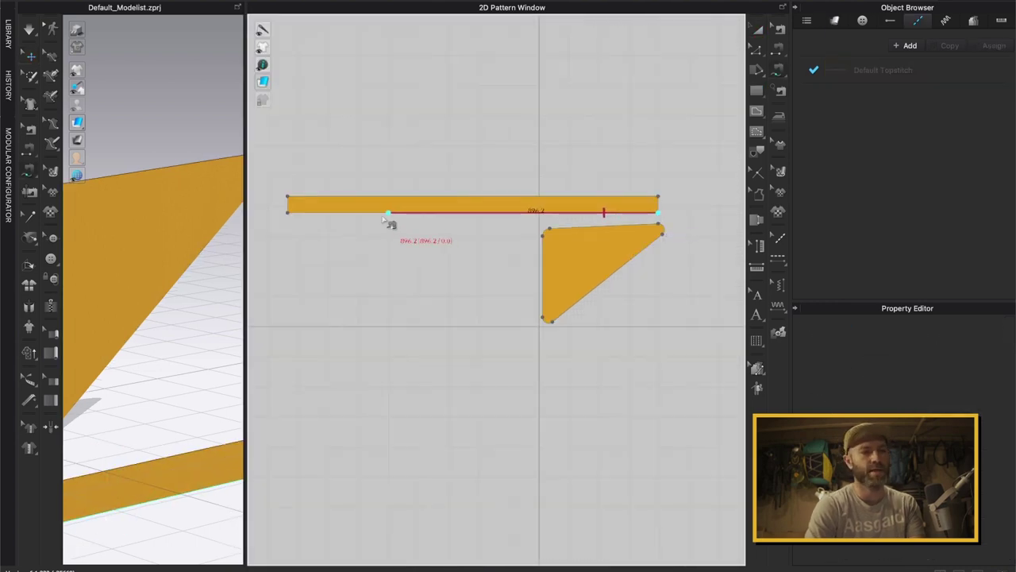
pyautogui.click(289, 213)
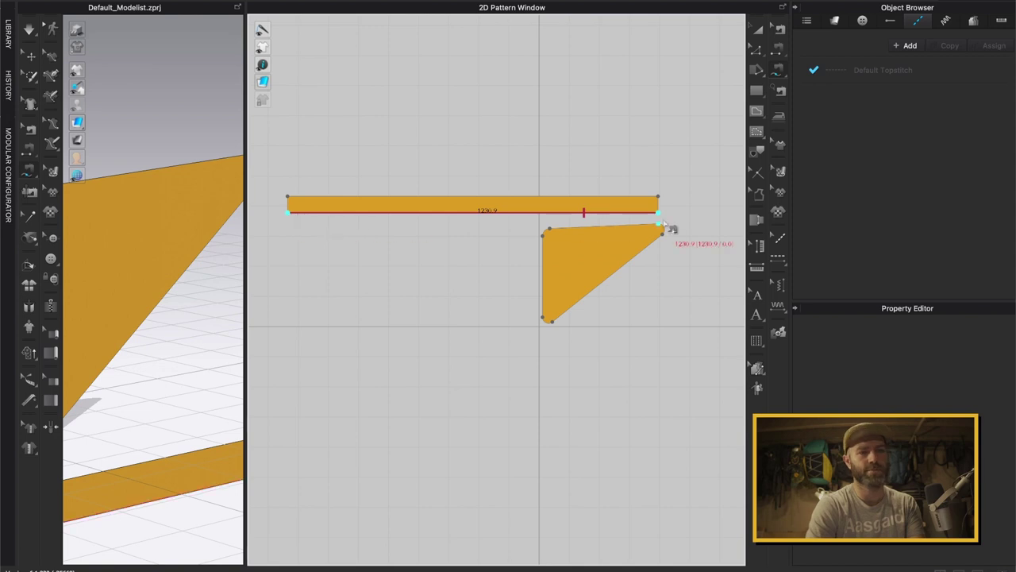
pyautogui.click(603, 308)
pyautogui.click(664, 230)
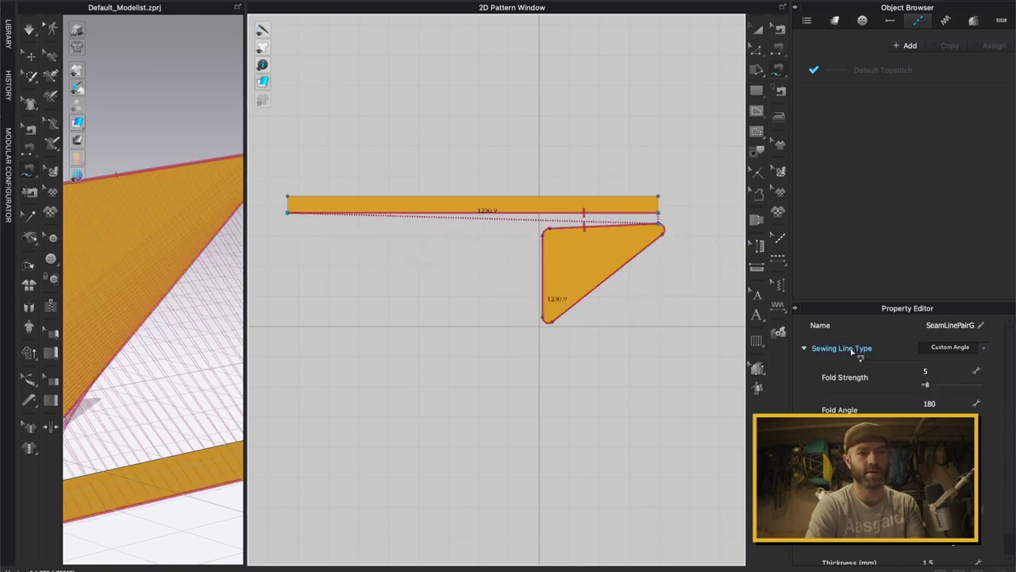
# Step: Clone the triangle as a symmetric pattern without sewing and place the mirrored copy beside its vertical edge
pyautogui.press('a')
pyautogui.click(558, 252)
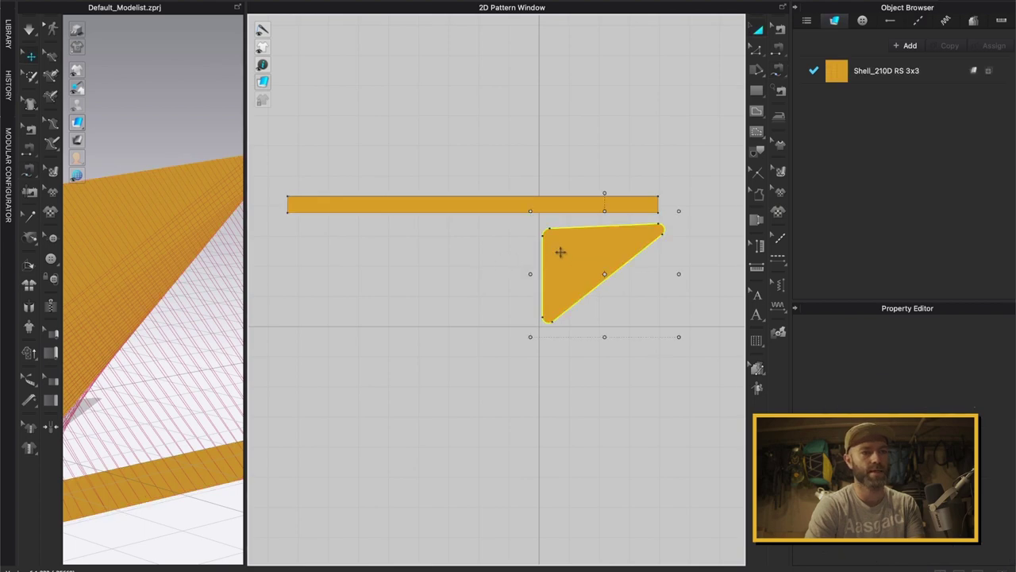
pyautogui.rightClick(558, 252)
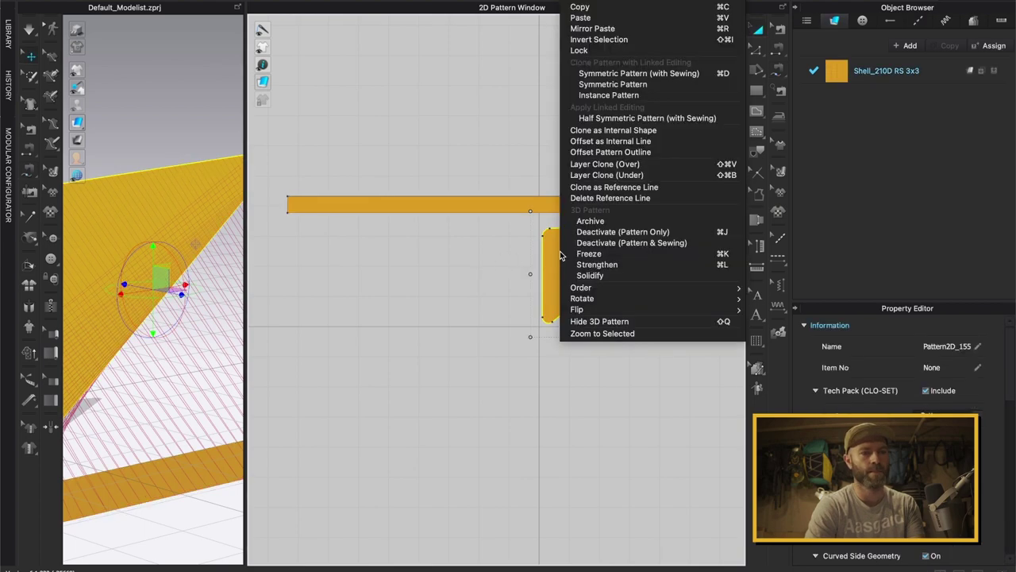
pyautogui.click(631, 84)
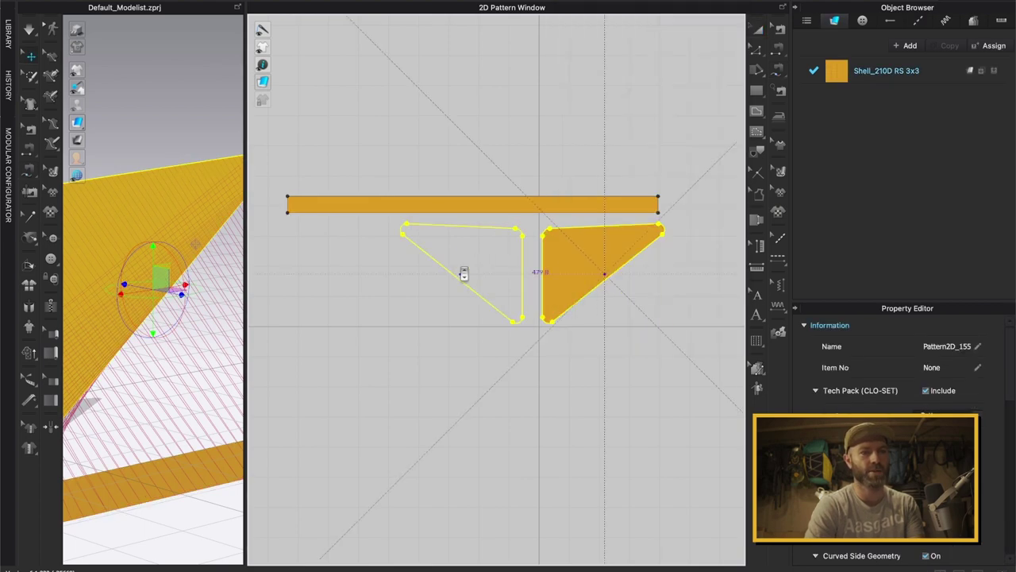
pyautogui.click(459, 273)
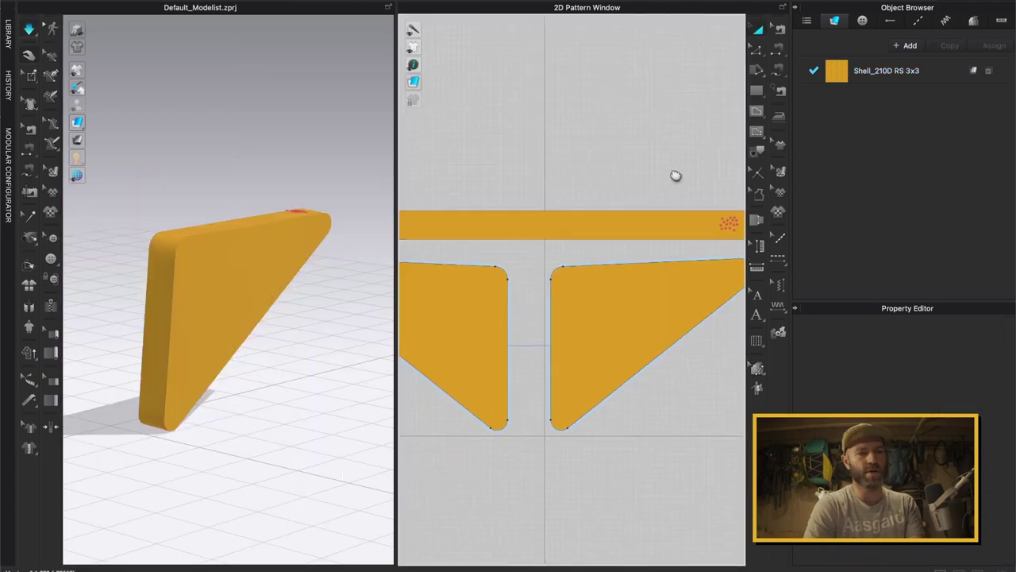
# Step: Add a division point on the strip's lower edge 361 mm from its right end, matching the triangle's top edge
pyautogui.moveTo(676, 176); pyautogui.dragTo(616, 181)
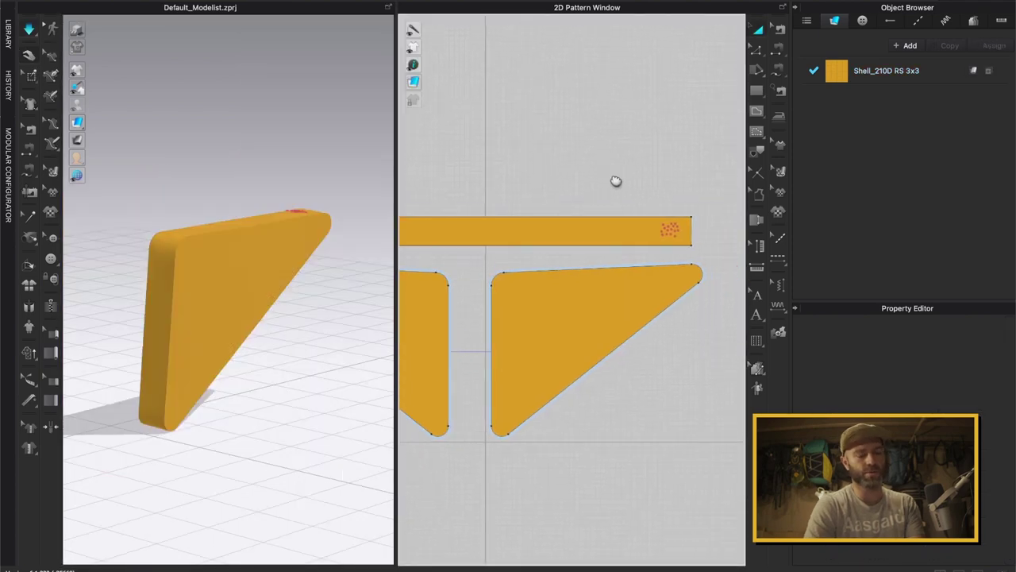
pyautogui.press('z')
pyautogui.click(616, 270)
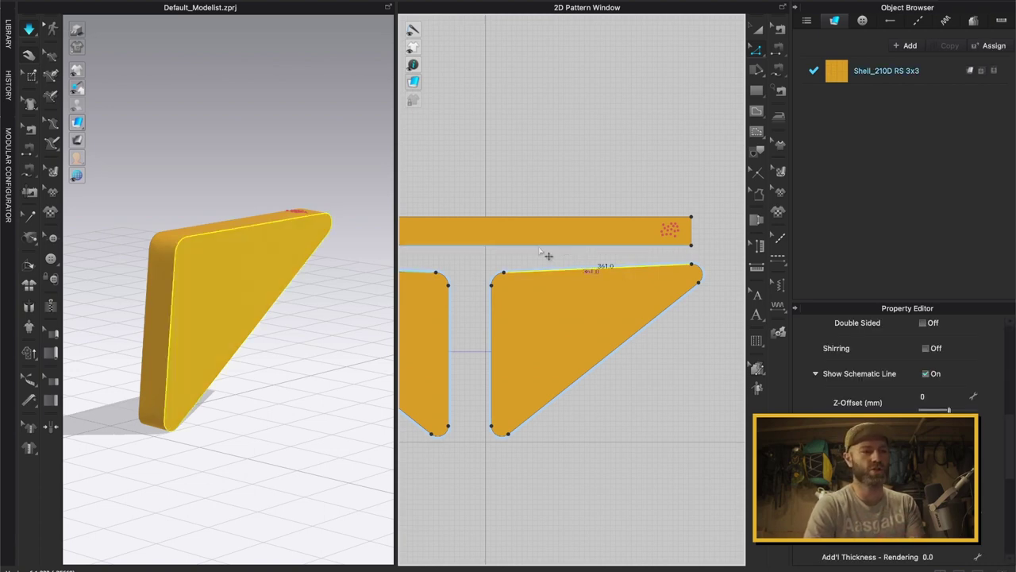
pyautogui.press('x')
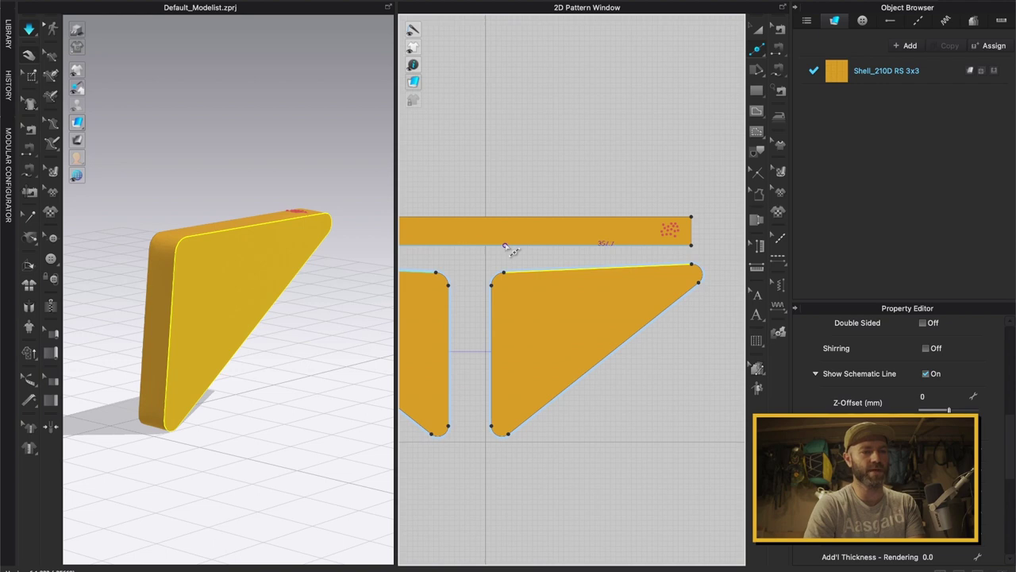
pyautogui.click(505, 247)
pyautogui.write('361')
pyautogui.press('Return')
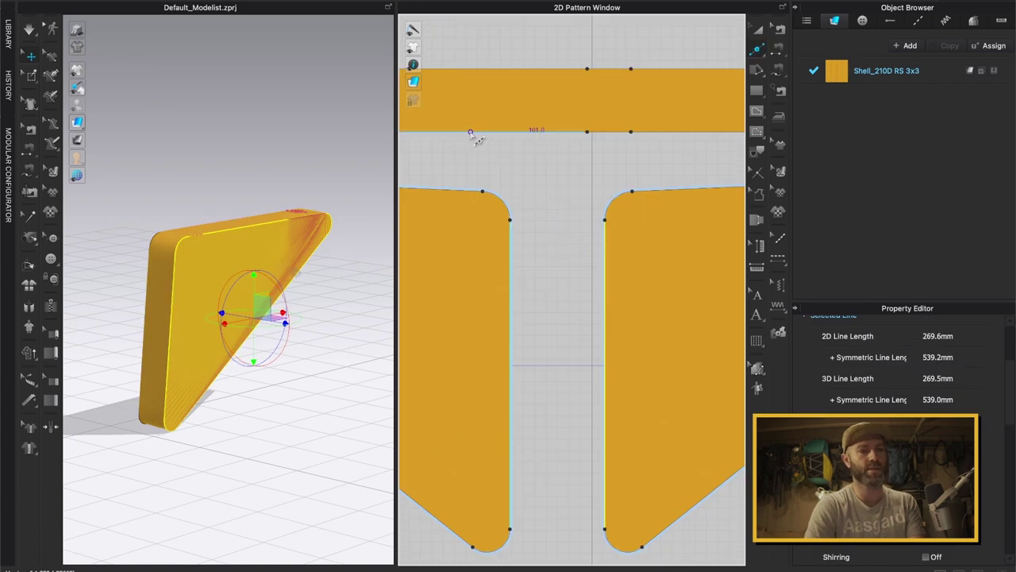
# Step: Divide the strip further with points for the triangle's 269.6 mm vertical side and 466.9 mm diagonal, and select the remaining end segment
pyautogui.click(471, 132)
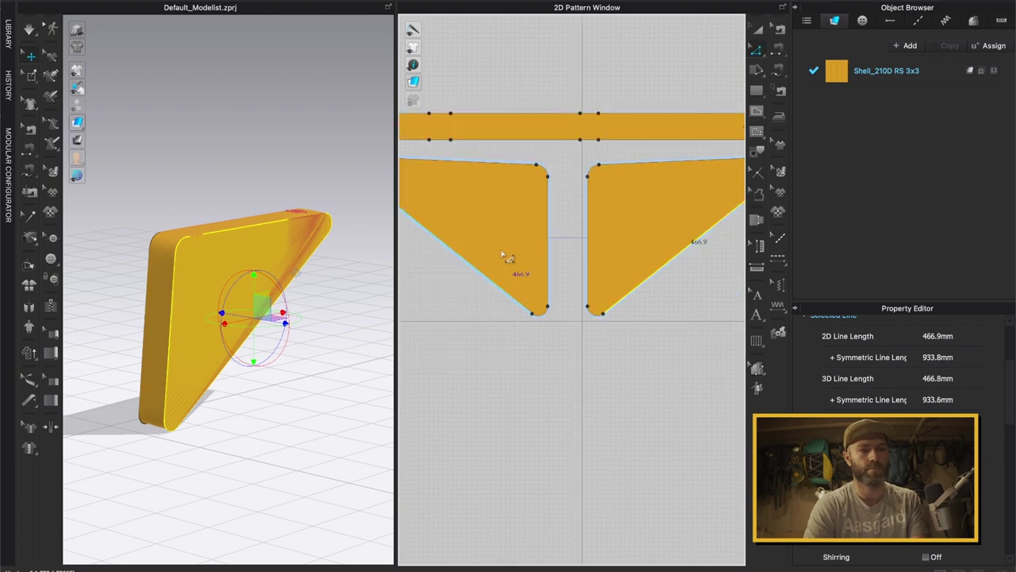
pyautogui.moveTo(454, 223); pyautogui.dragTo(647, 264)
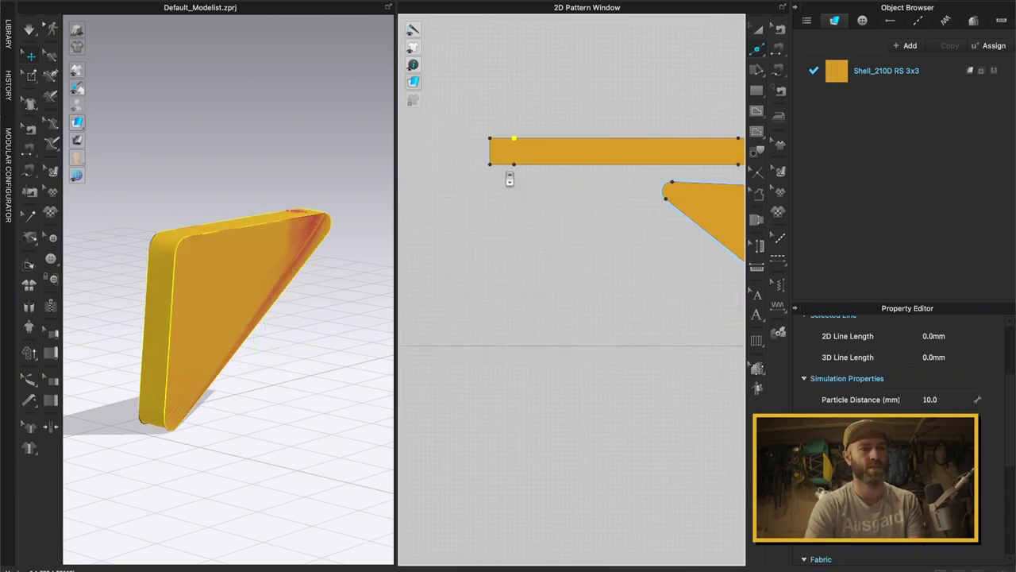
pyautogui.click(505, 165)
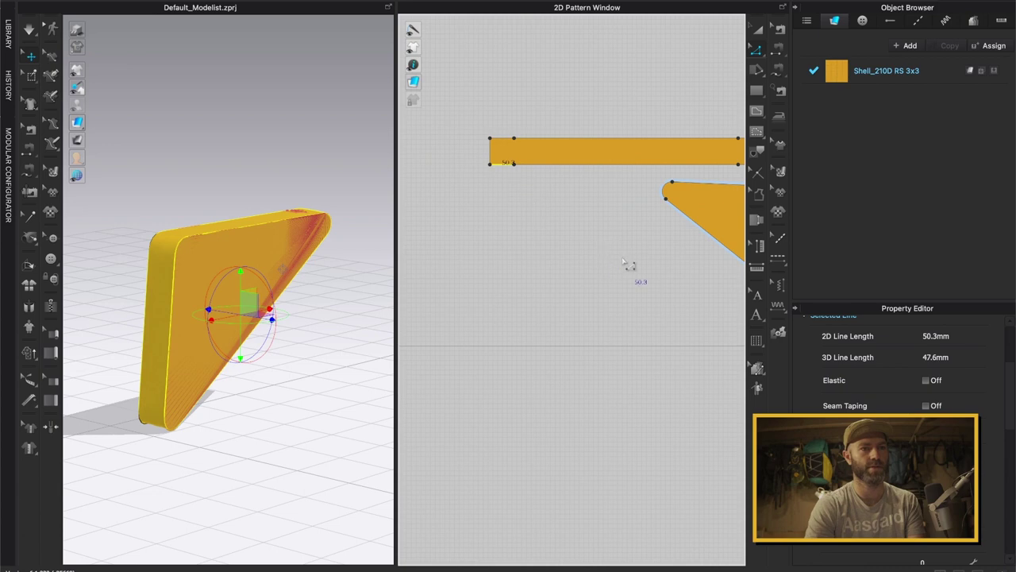
# Step: Compare the triangle's top and vertical edges with the corresponding segments marked along the strip
pyautogui.hscroll(5, 602, 253)
pyautogui.scroll(-2, 603, 253)
pyautogui.hscroll(2, 603, 264)
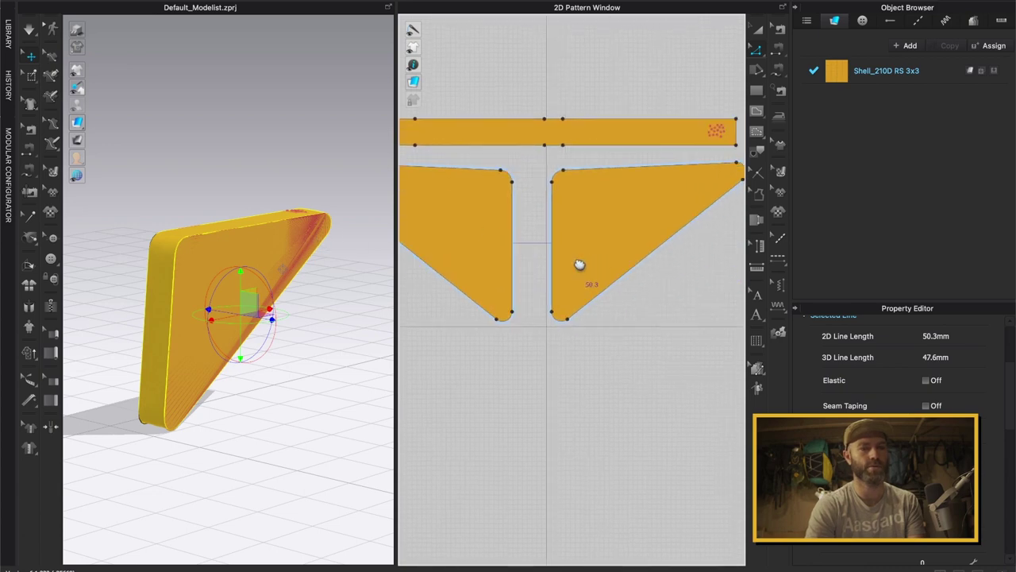
pyautogui.click(622, 163)
pyautogui.click(551, 95)
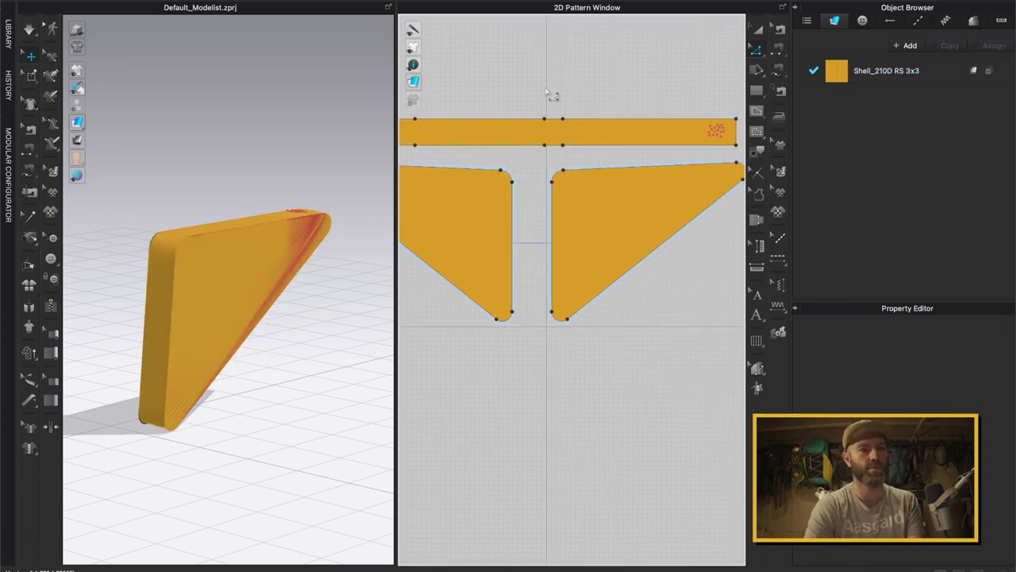
pyautogui.scroll(-3, 548, 96)
pyautogui.hscroll(-3, 556, 95)
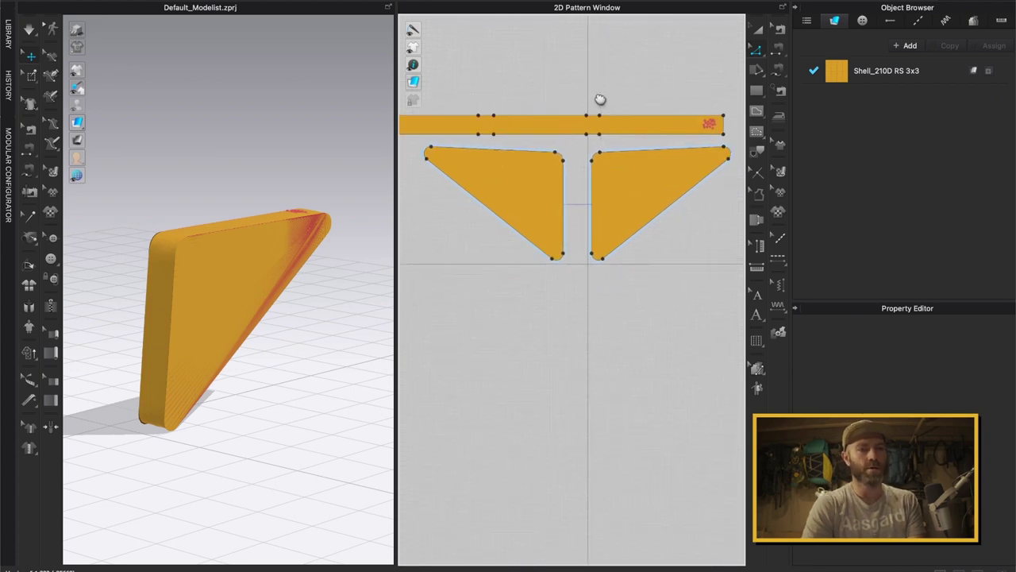
pyautogui.click(595, 204)
pyautogui.click(570, 135)
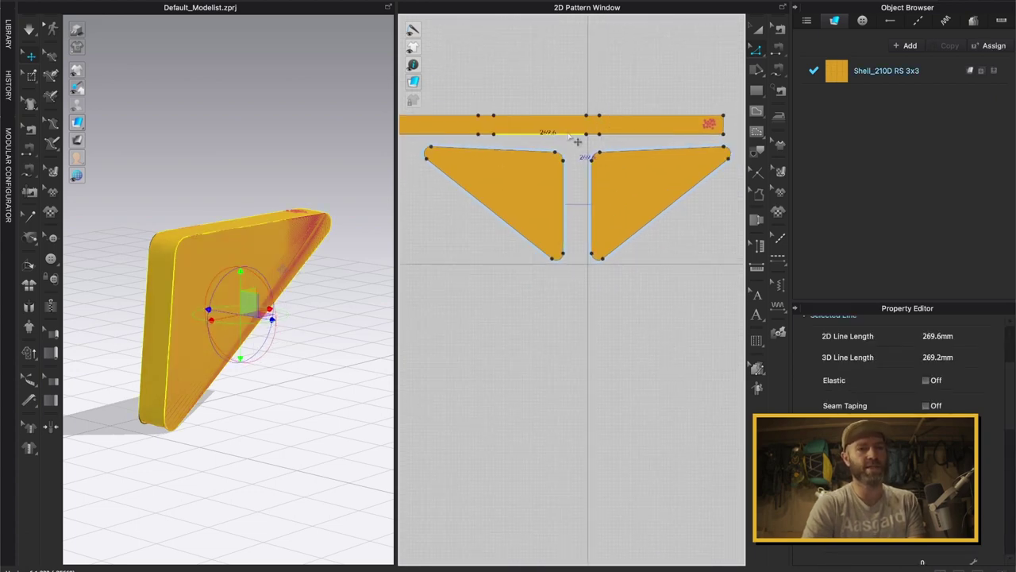
pyautogui.scroll(3, 575, 160)
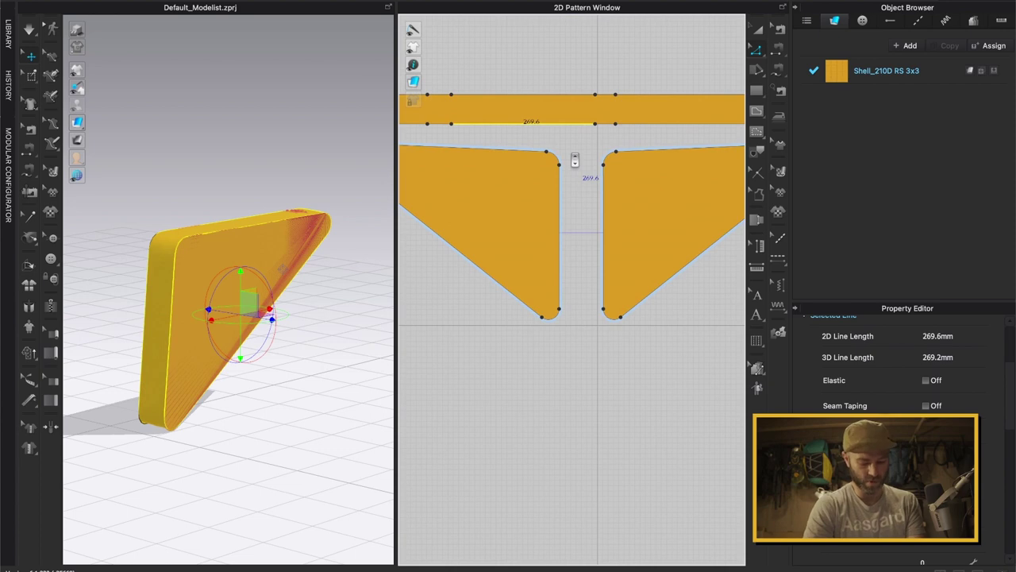
pyautogui.scroll(1, 575, 161)
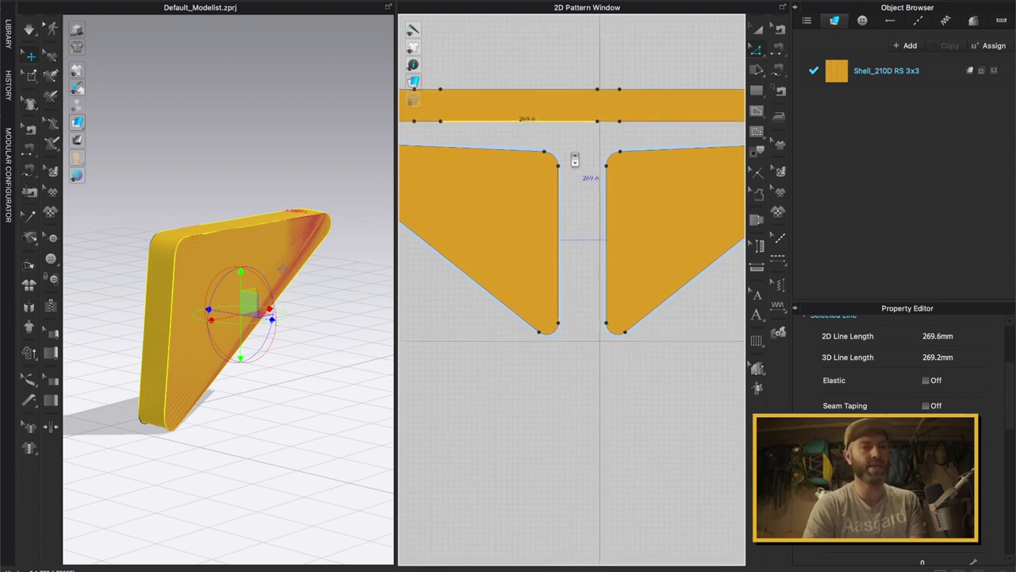
pyautogui.click(570, 146)
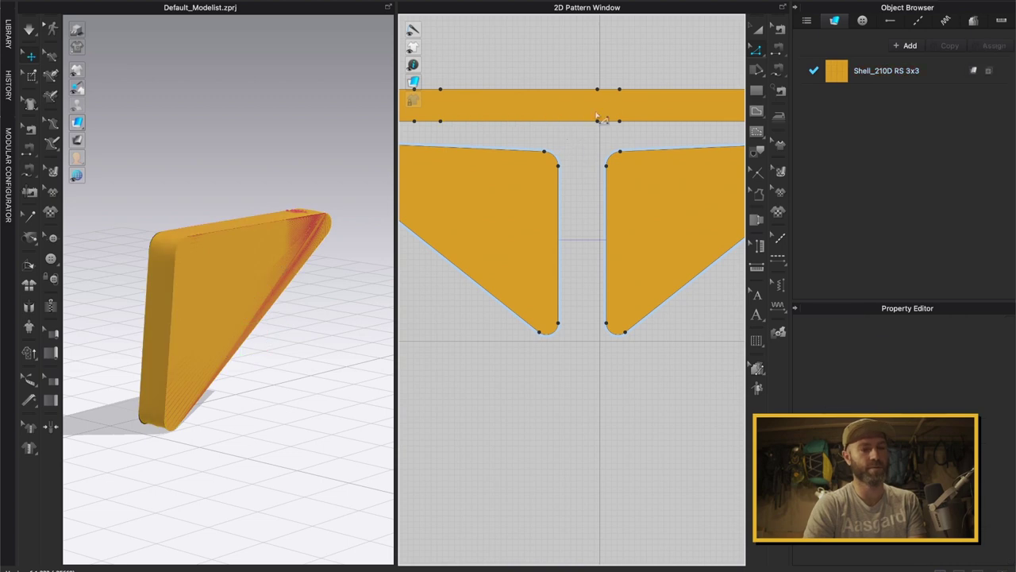
# Step: Narrow the strip's section matching the triangle's vertical side and set the width of the strip's right end to 42 mm
pyautogui.moveTo(597, 118); pyautogui.dragTo(514, 118)
pyautogui.click(517, 118)
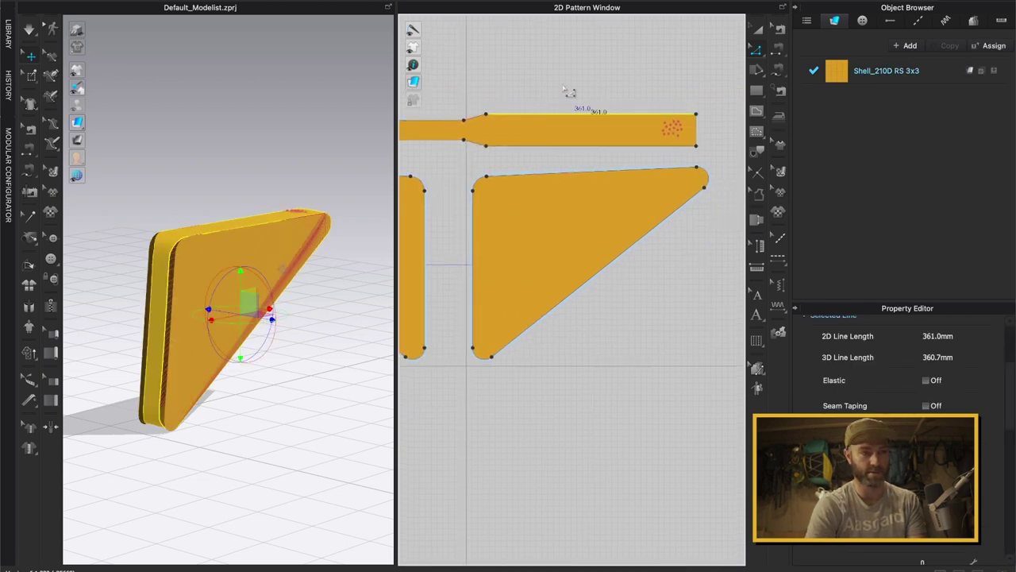
pyautogui.click(699, 137)
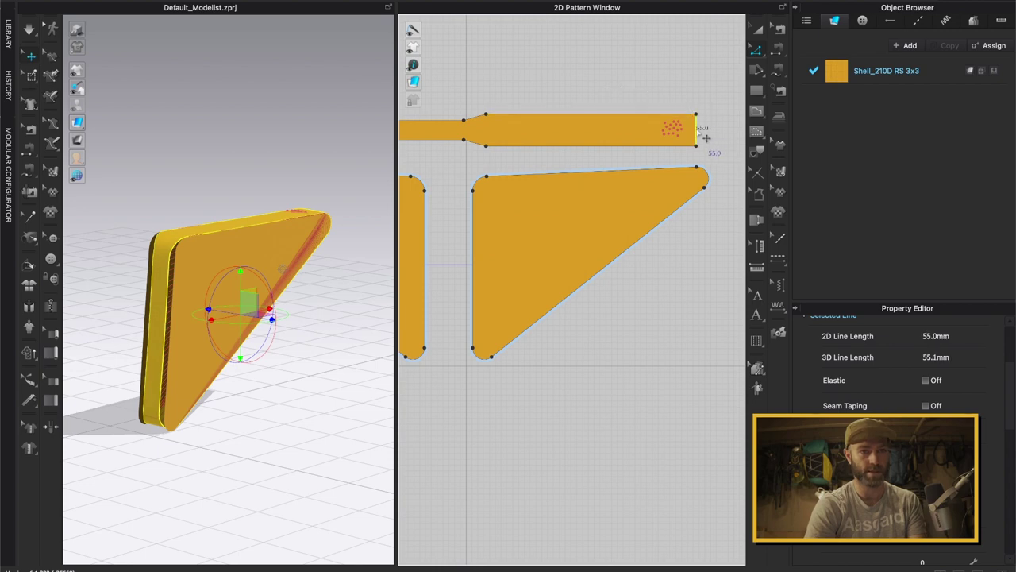
pyautogui.rightClick(698, 131)
pyautogui.click(739, 208)
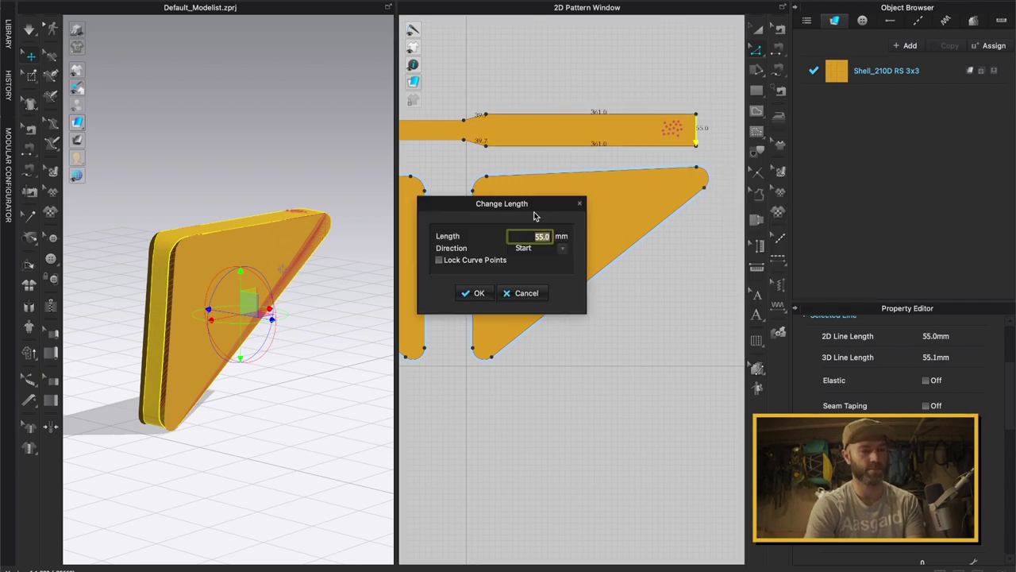
pyautogui.write('42')
pyautogui.press('Return')
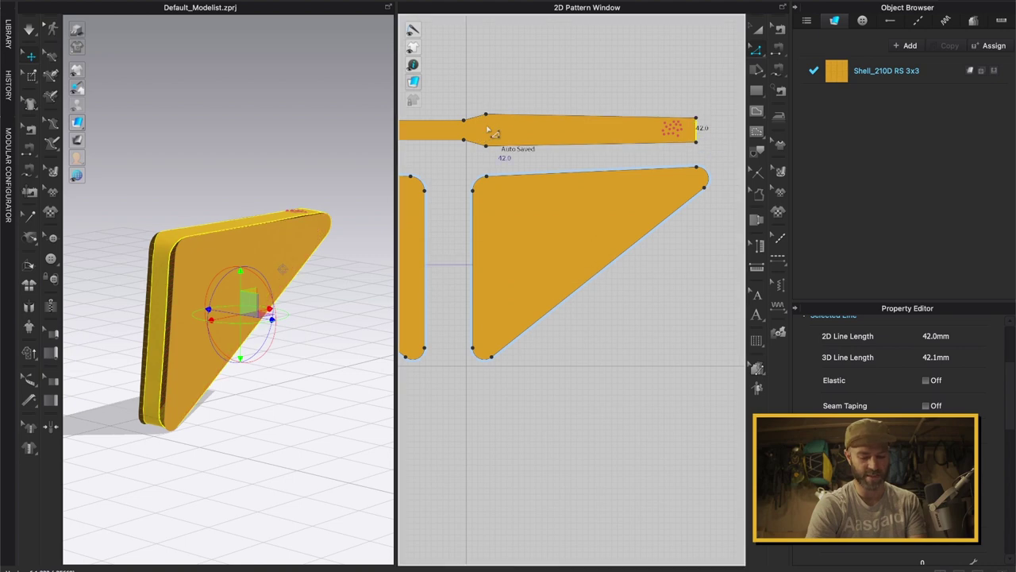
pyautogui.scroll(3, 491, 133)
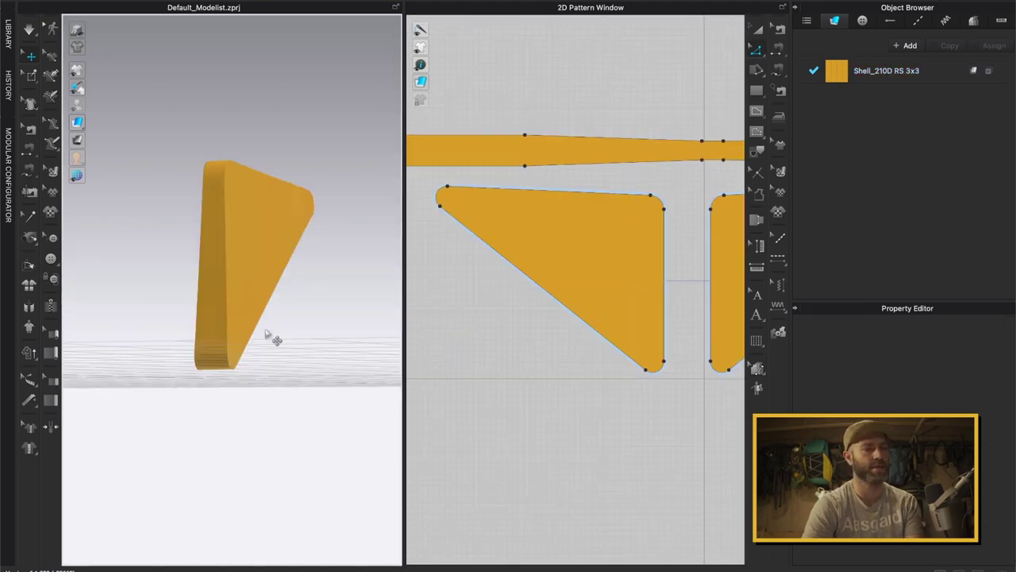
# Step: Delete the opposing pair of points nearest the strip's left end so that end section tapers in one straight run
pyautogui.moveTo(267, 335); pyautogui.dragTo(148, 347)
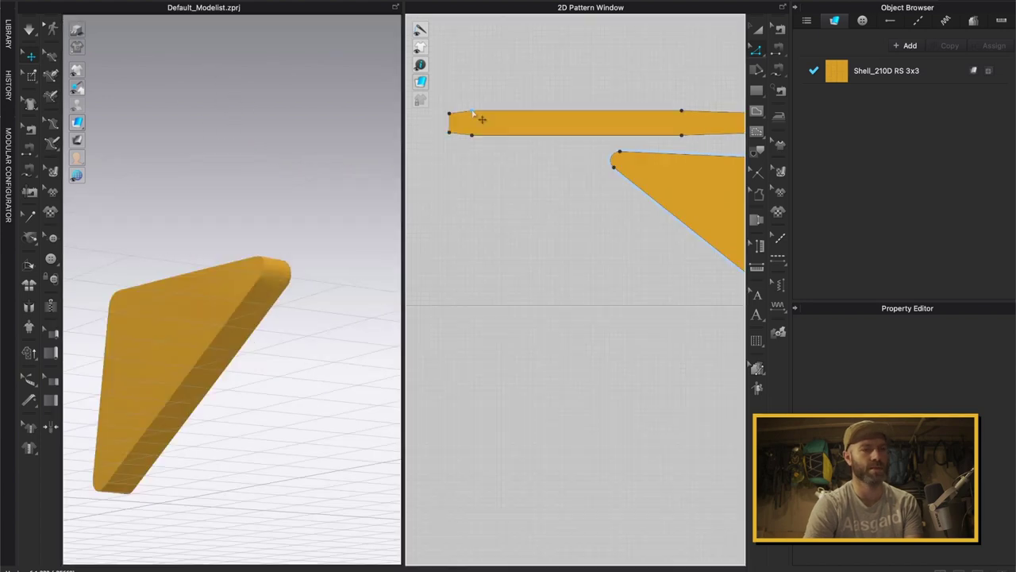
pyautogui.click(474, 136)
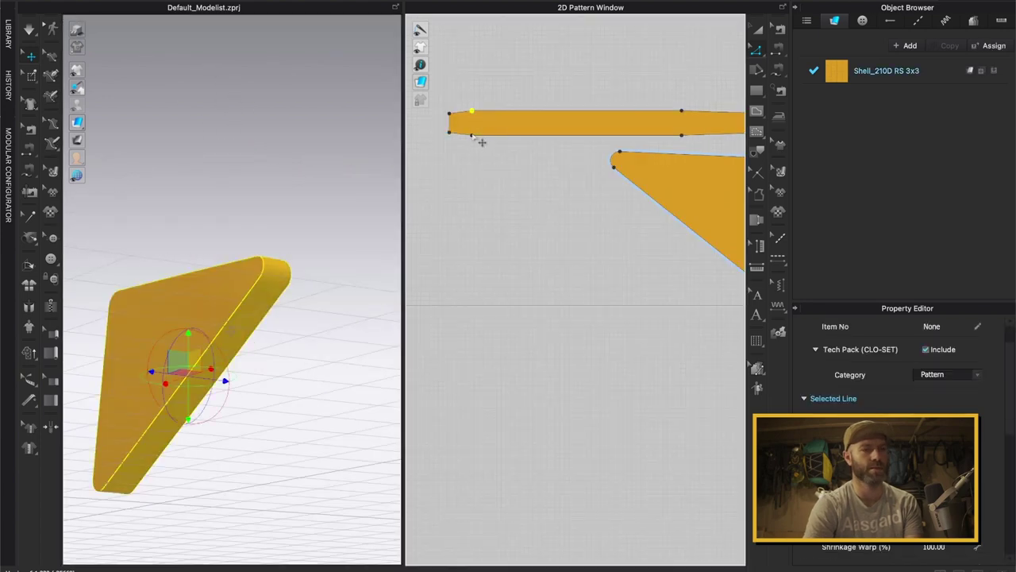
pyautogui.click(481, 142)
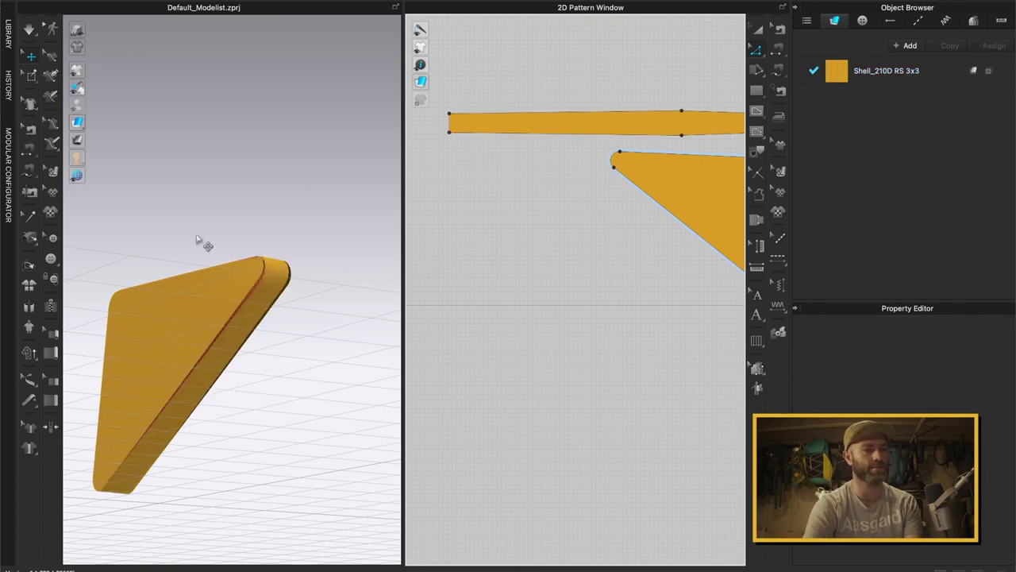
pyautogui.moveTo(199, 241); pyautogui.dragTo(267, 215)
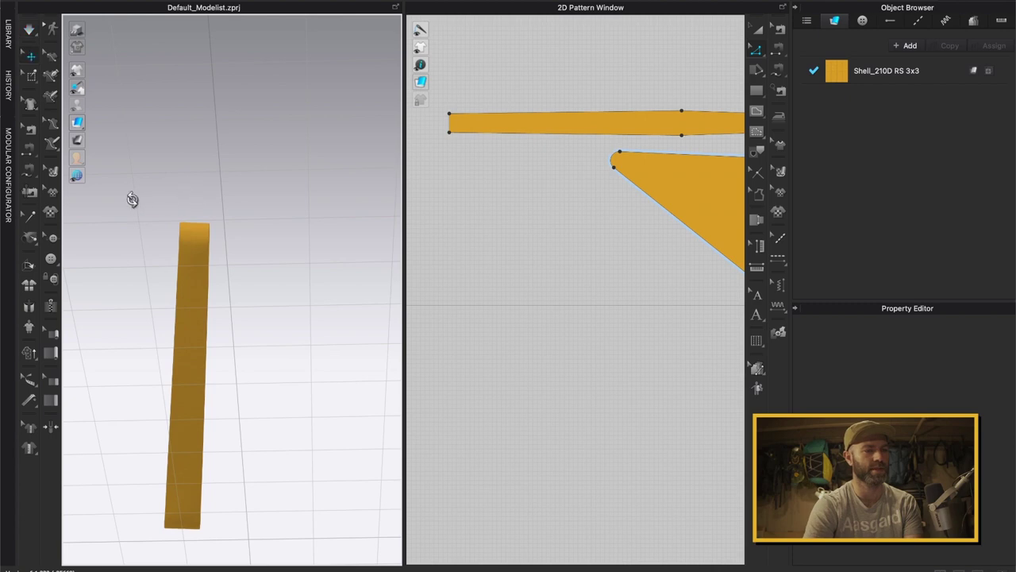
pyautogui.moveTo(132, 199); pyautogui.dragTo(230, 277)
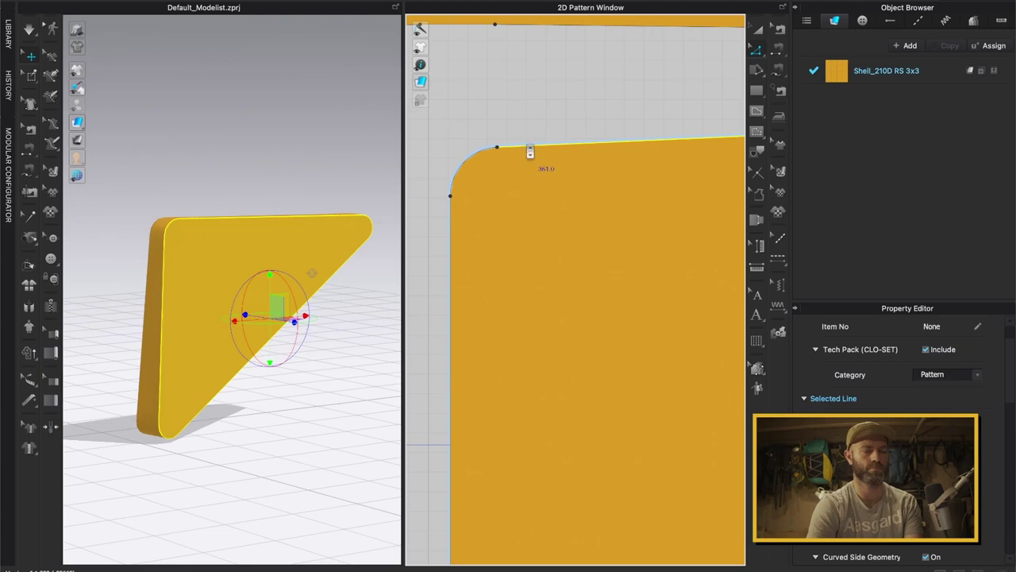
# Step: Offset the right triangle's top edge as a single internal line at a distance of 24 mm, extended to the outline
pyautogui.rightClick(529, 147)
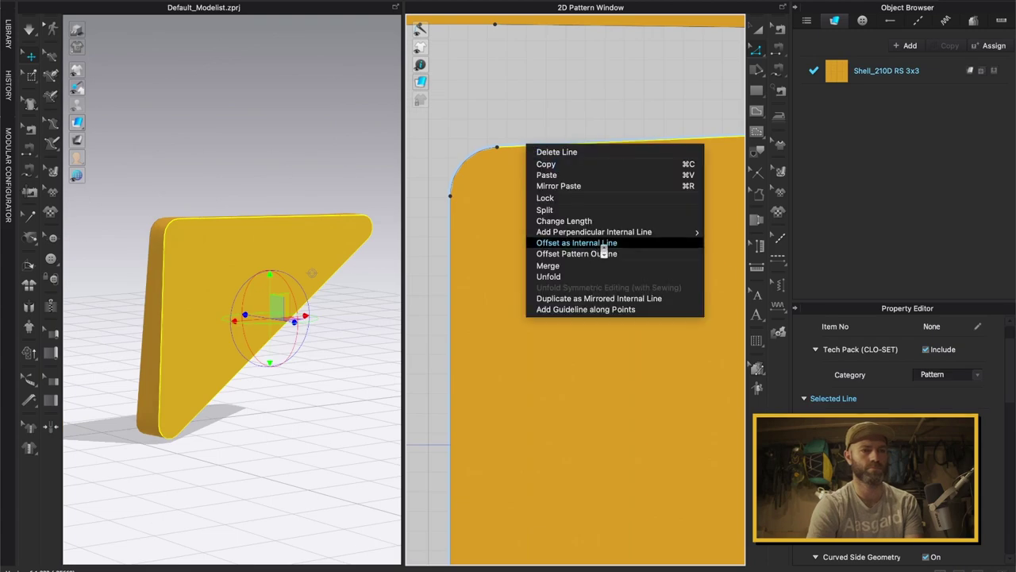
pyautogui.click(588, 243)
pyautogui.moveTo(498, 187); pyautogui.dragTo(329, 261)
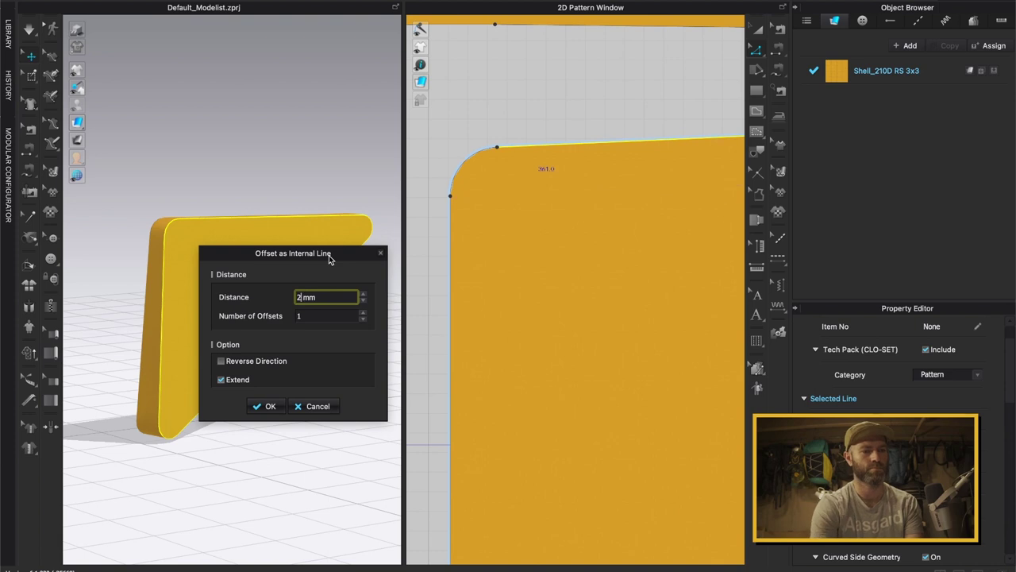
pyautogui.write('24')
pyautogui.press('Return')
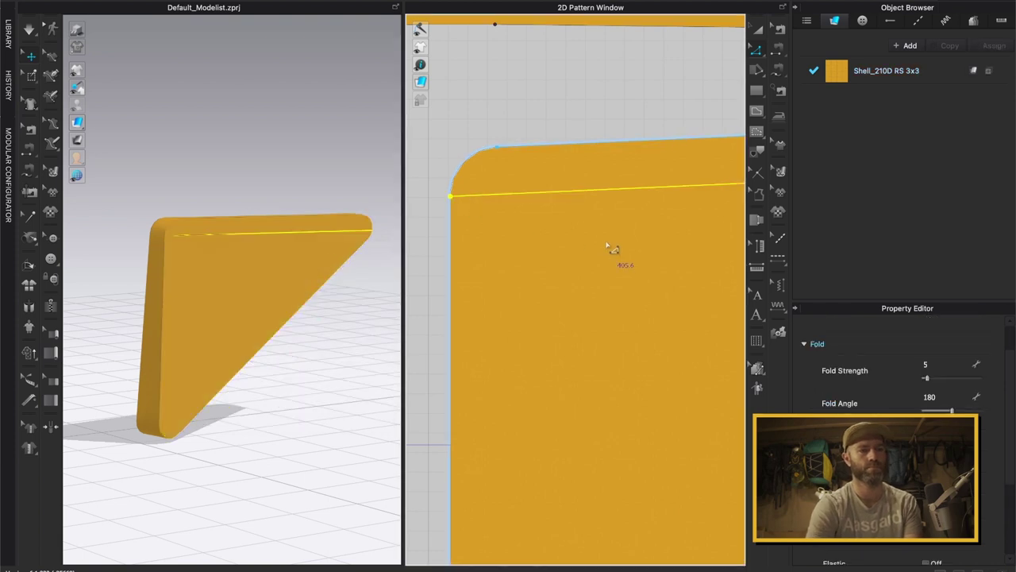
# Step: Offset the triangle's new internal line by a further 17 mm to mark the lower edge of the zipper band
pyautogui.scroll(-2, 610, 248)
pyautogui.scroll(-2, 610, 248)
pyautogui.scroll(1, 583, 246)
pyautogui.scroll(-1, 583, 245)
pyautogui.rightClick(583, 245)
pyautogui.click(598, 305)
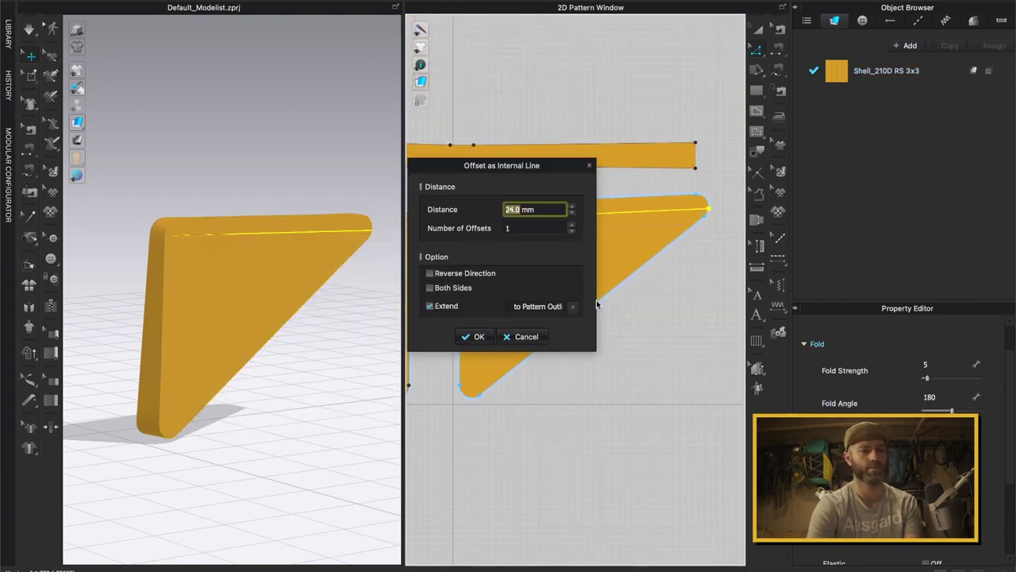
pyautogui.write('17')
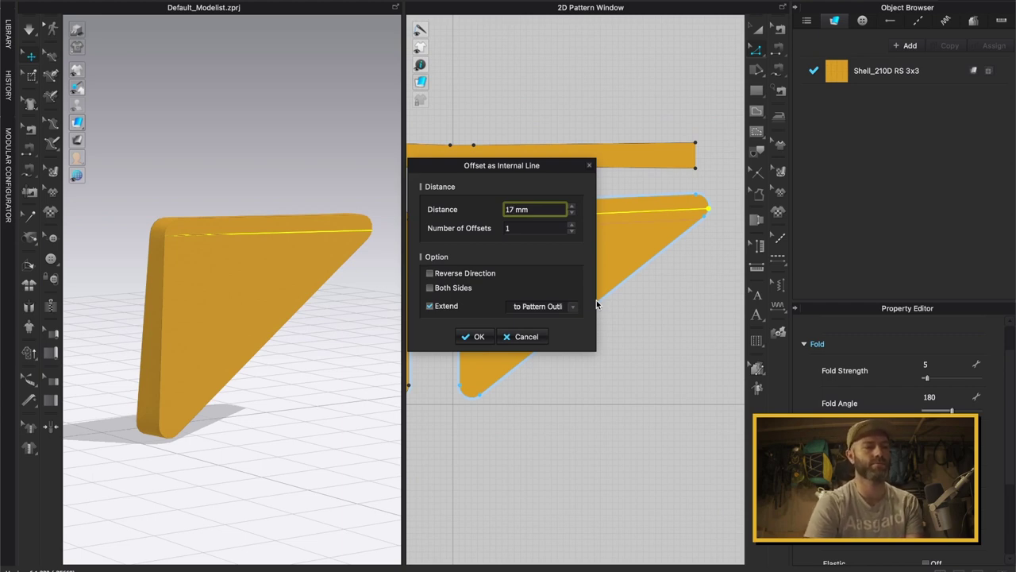
pyautogui.press('Return')
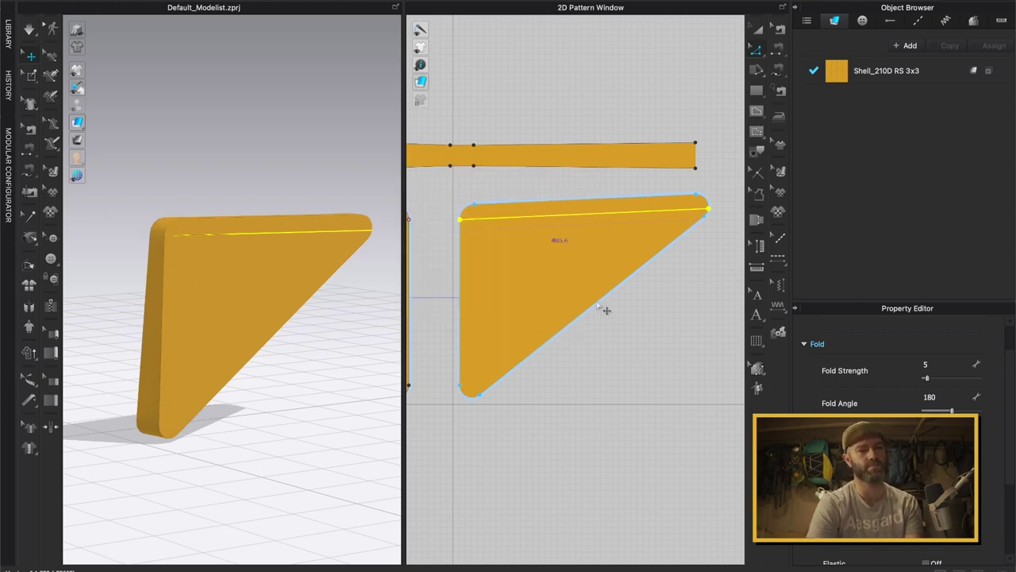
# Step: Cut and sew the right triangle along both internal lines and apply the Trim_Zipper Tape fabric to the narrow middle band
pyautogui.scroll(-2, 609, 185)
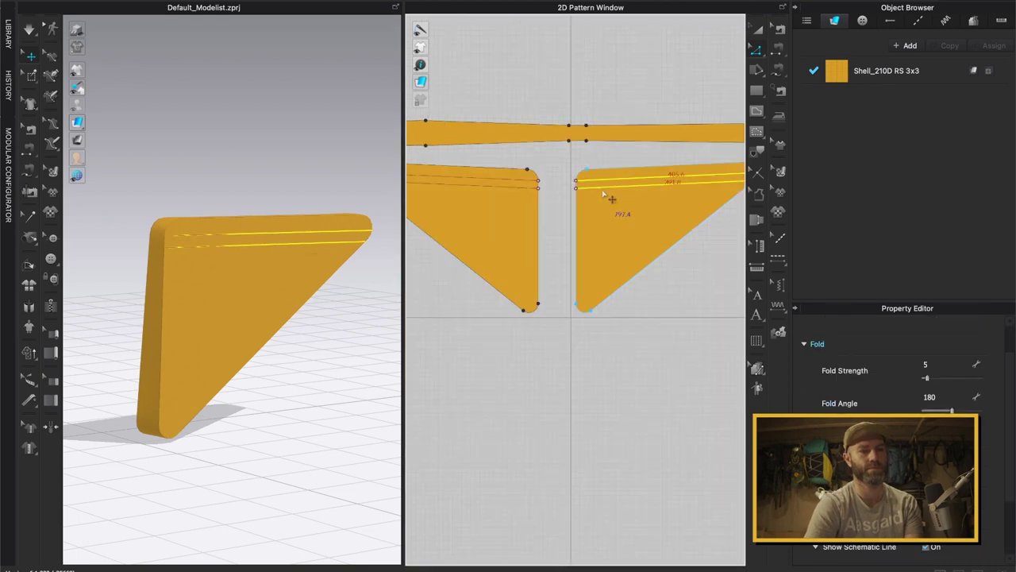
pyautogui.rightClick(604, 193)
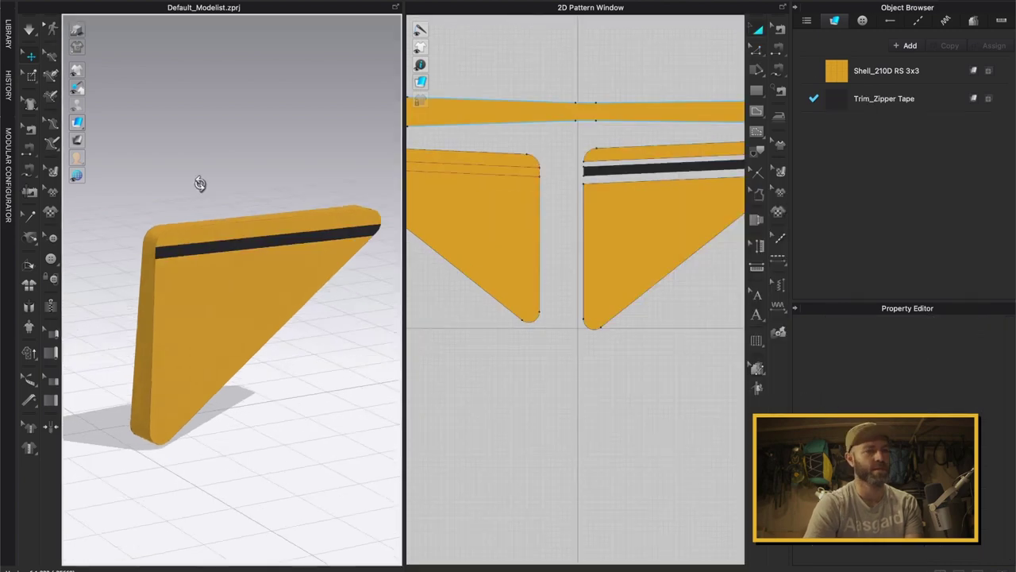
pyautogui.moveTo(199, 182); pyautogui.dragTo(162, 220)
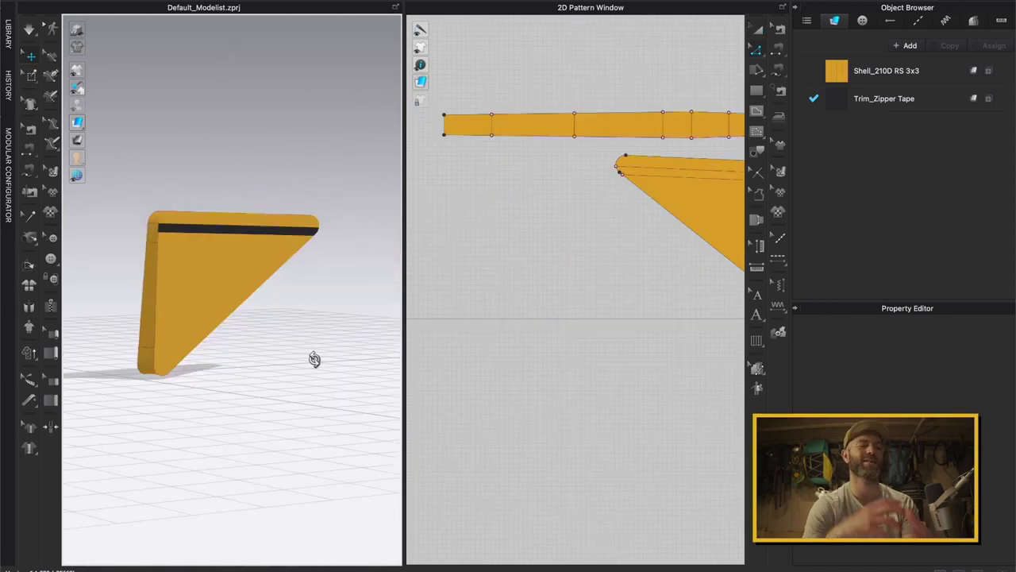